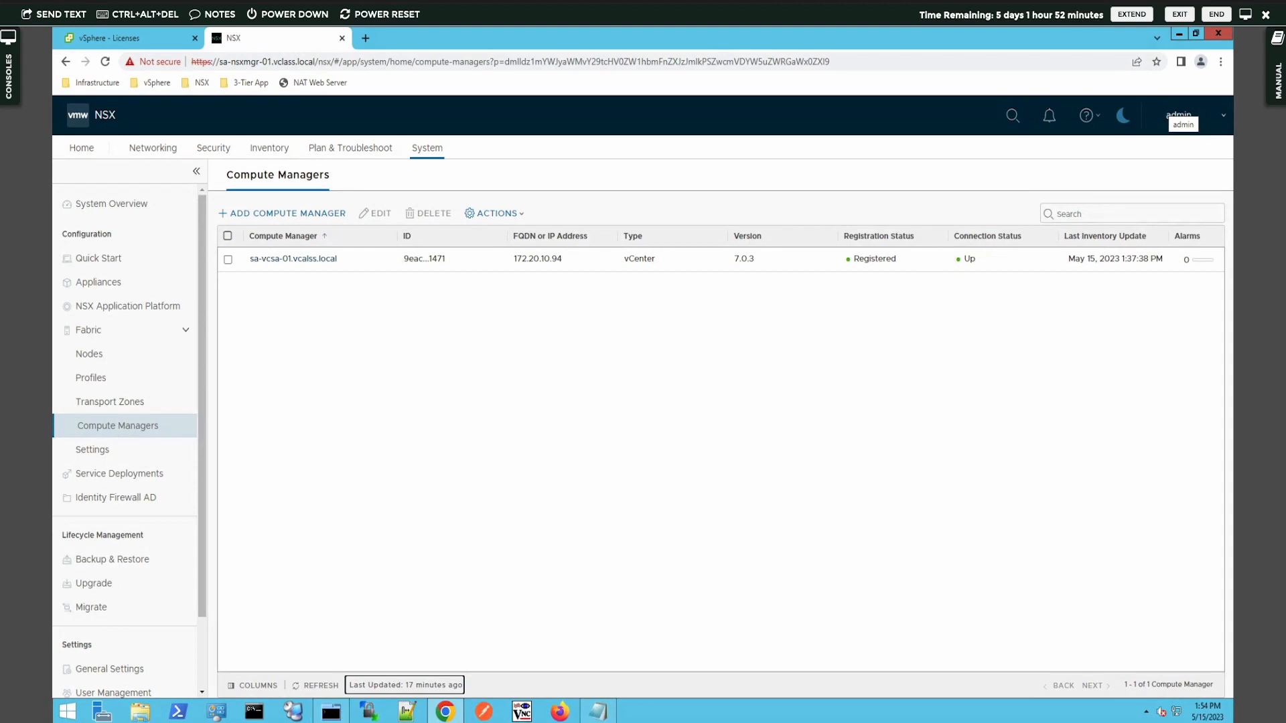
Step: Show the lab manual's Objective and Tasks panel next to the Compute Managers page
left_click(1274, 96)
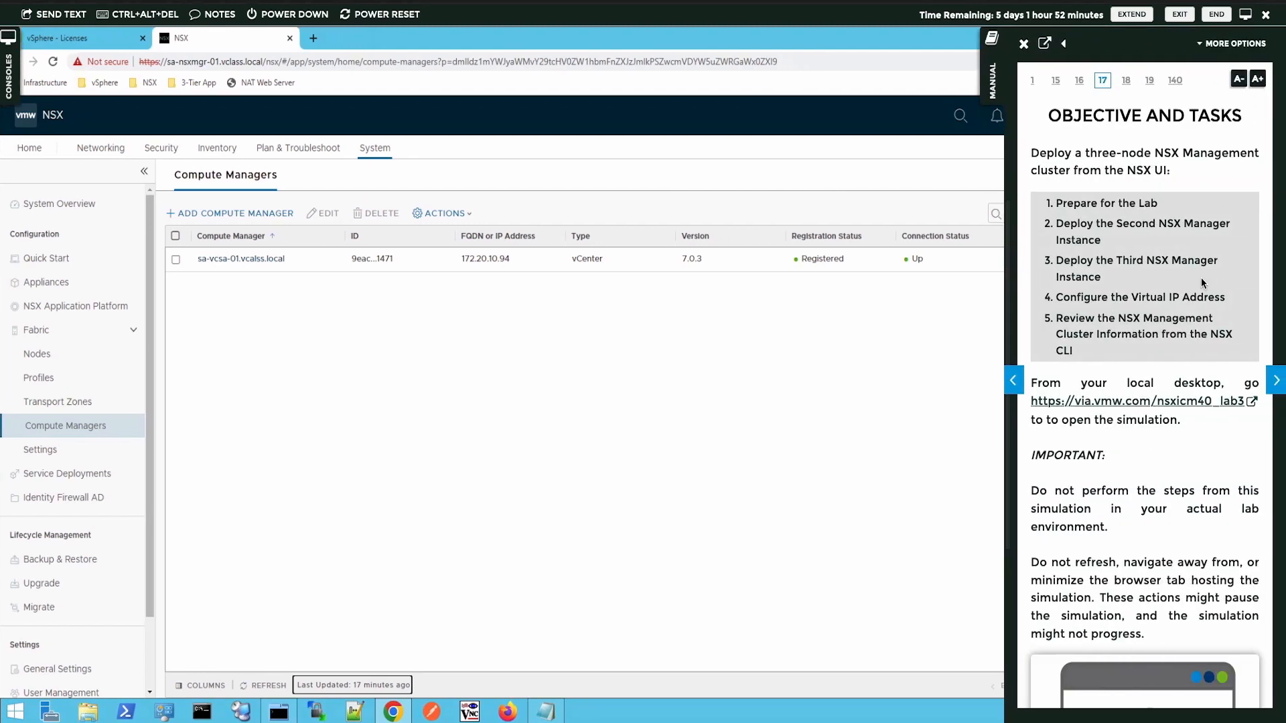
Step: Launch the three-node NSX Management cluster lab simulation from the manual's via.vmw.com link
left_click(1093, 403)
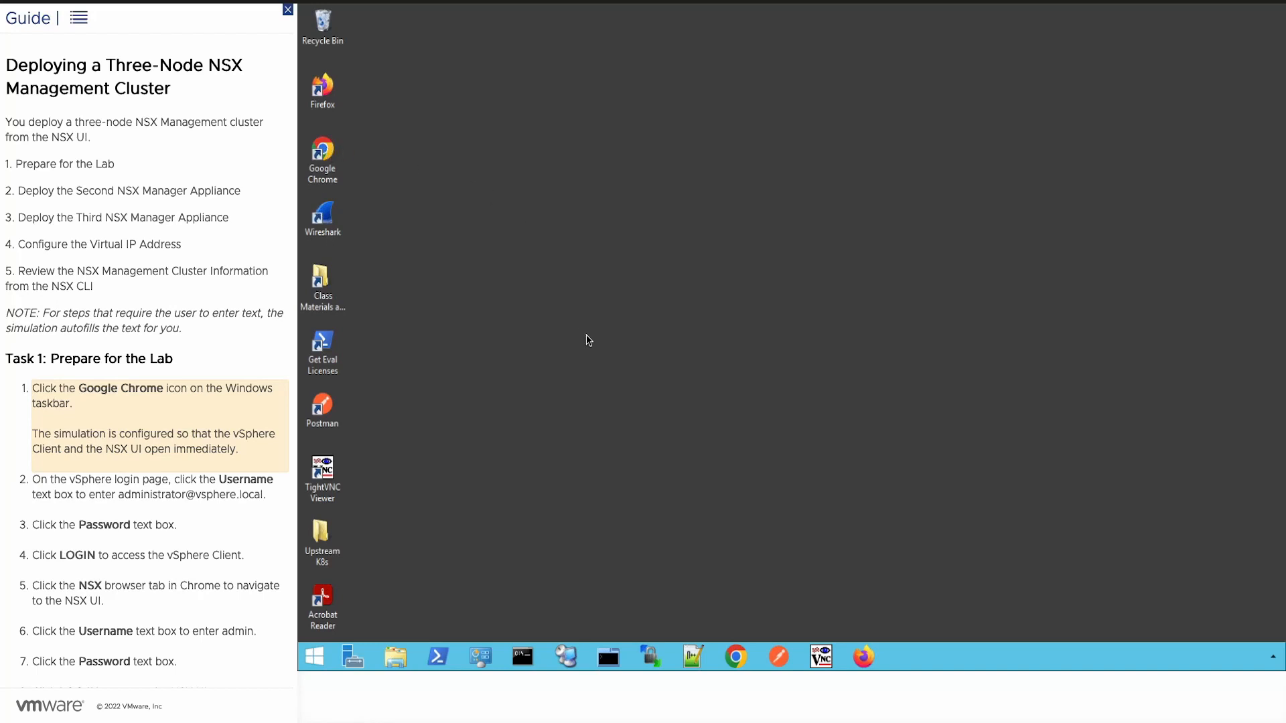
Step: Log in to the vSphere Client as administrator in Chrome, then bring up the NSX login tab
left_click(737, 657)
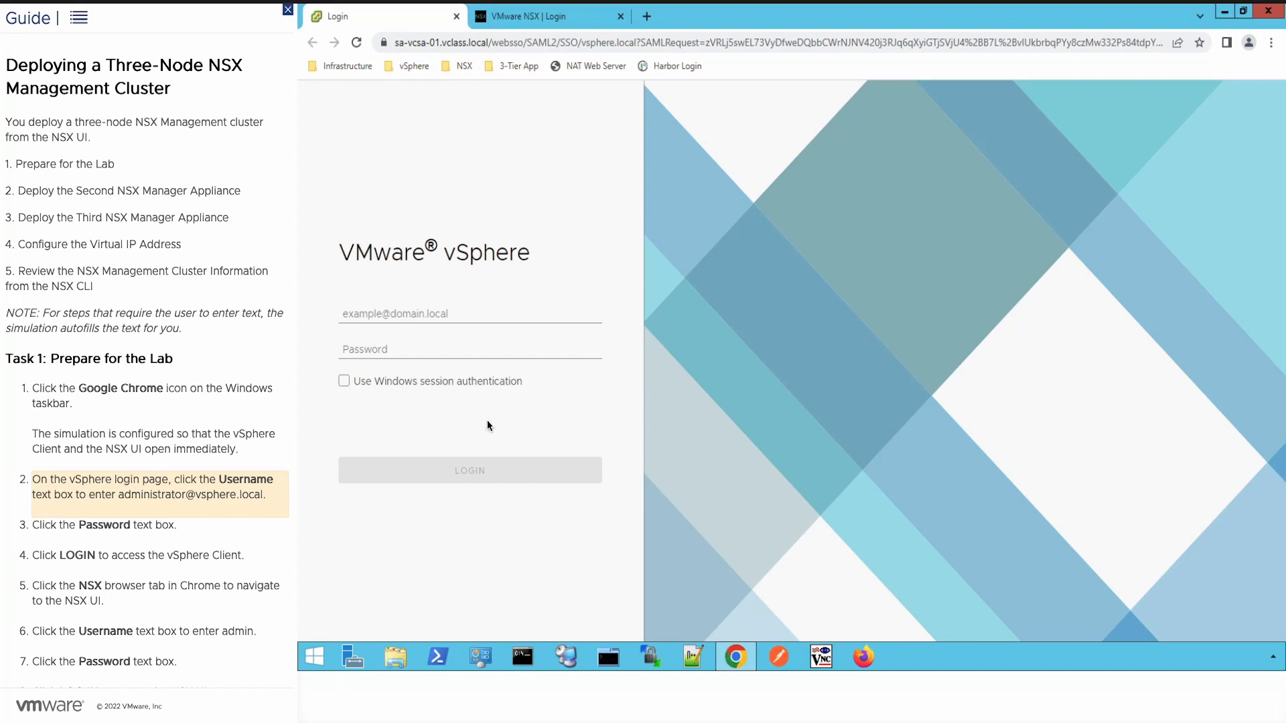
left_click(410, 320)
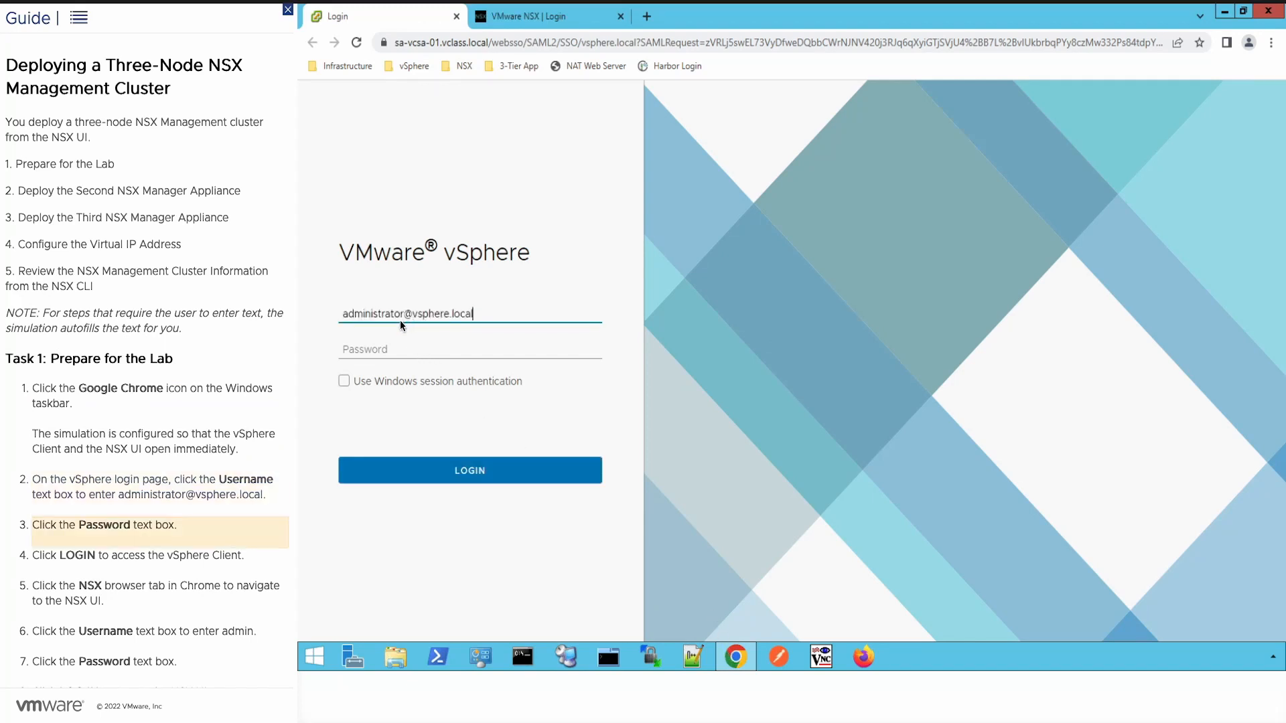
left_click(379, 352)
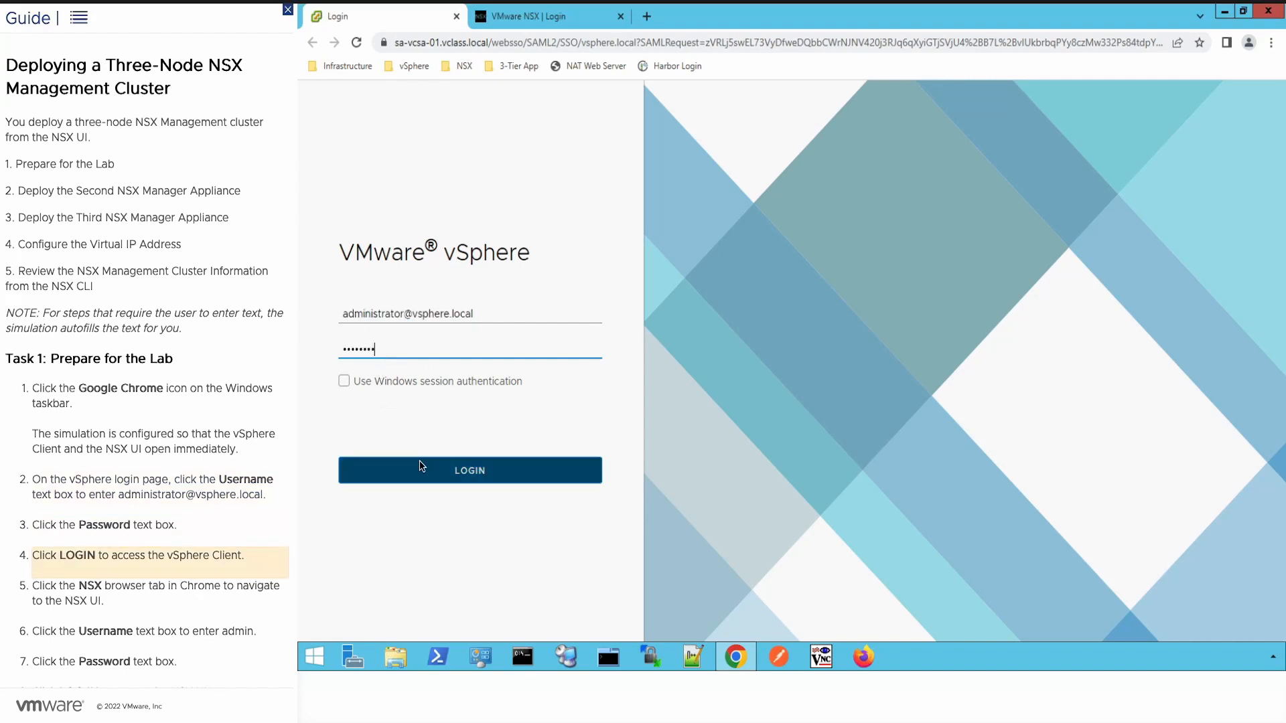
left_click(435, 470)
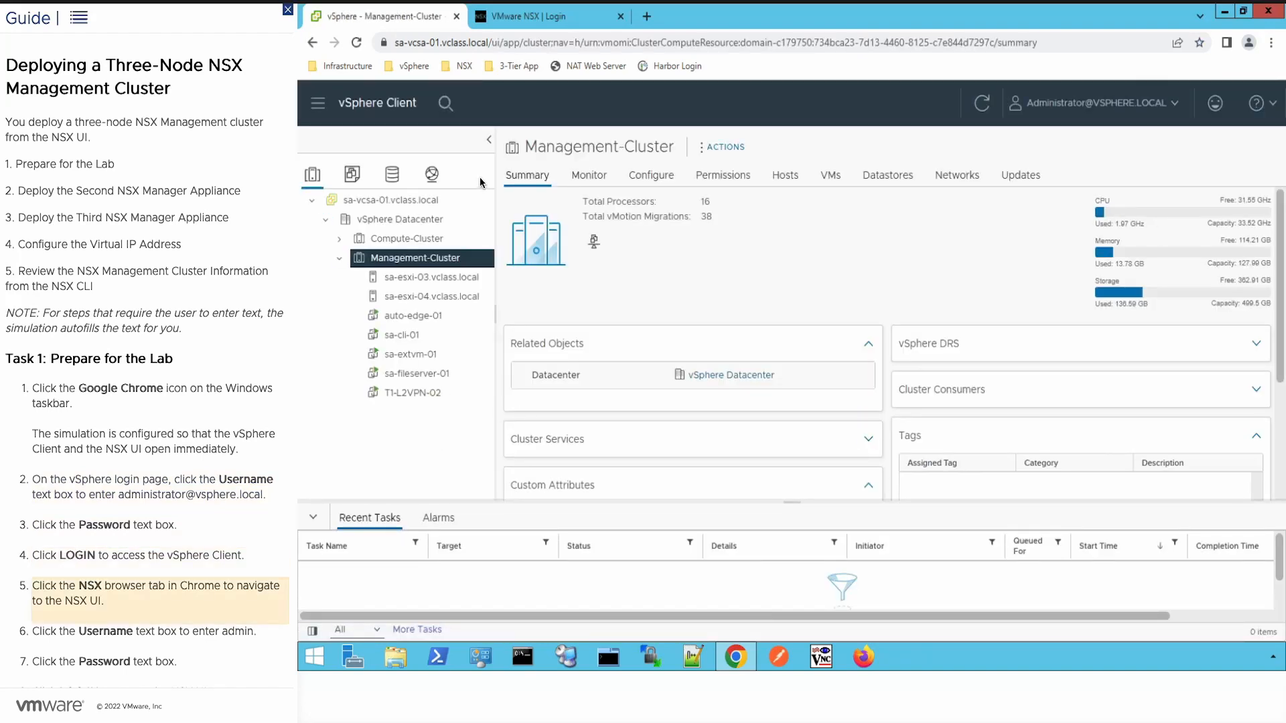
left_click(517, 20)
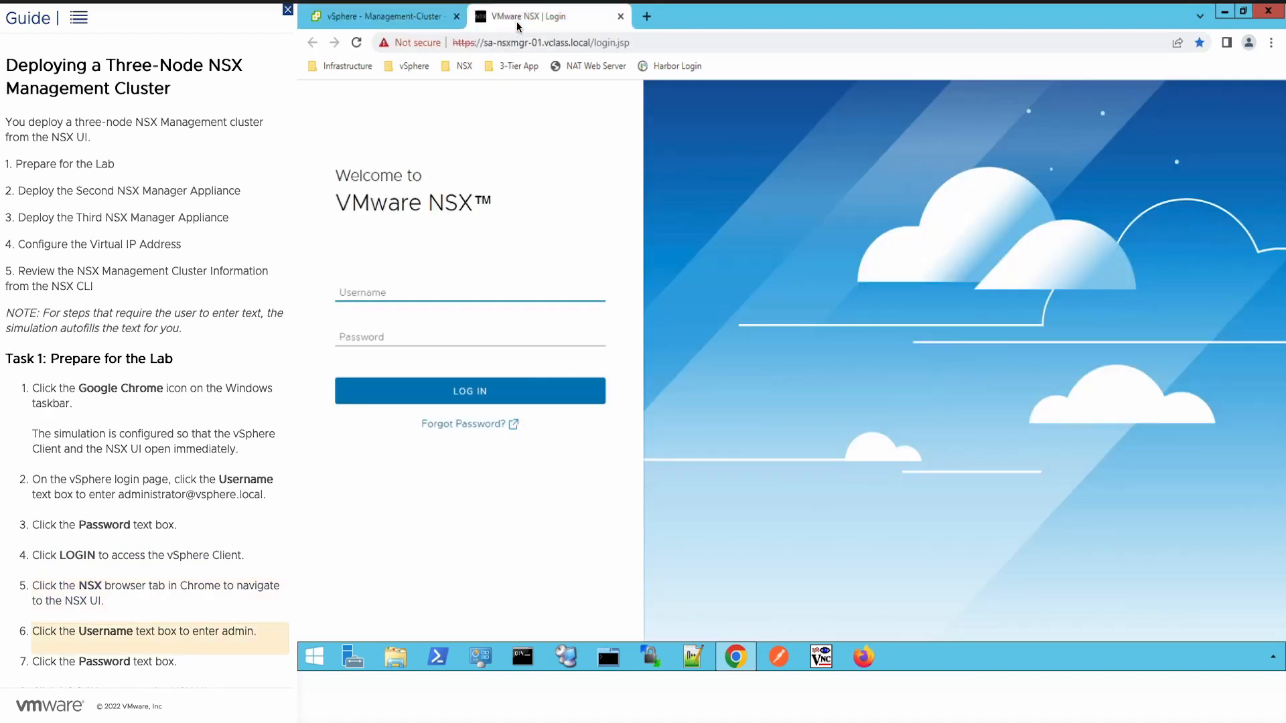
Step: Log in to NSX Manager with the admin credentials
left_click(360, 293)
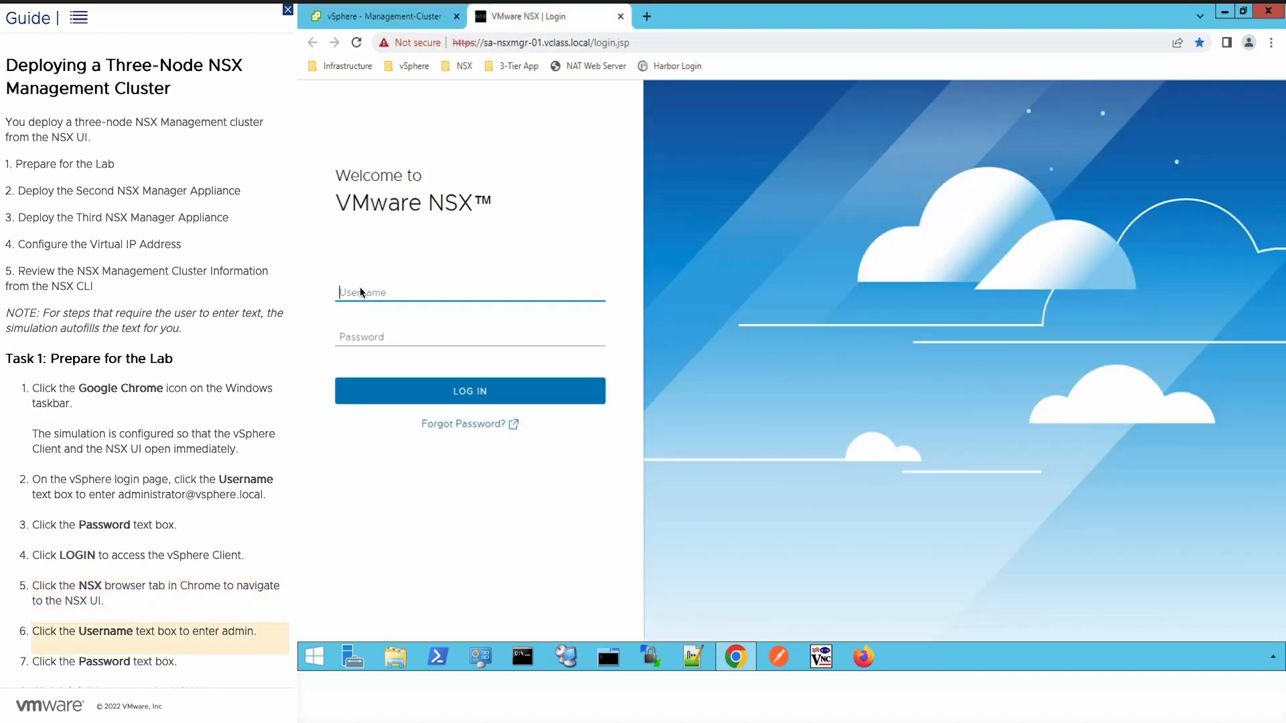
left_click(363, 341)
left_click(383, 390)
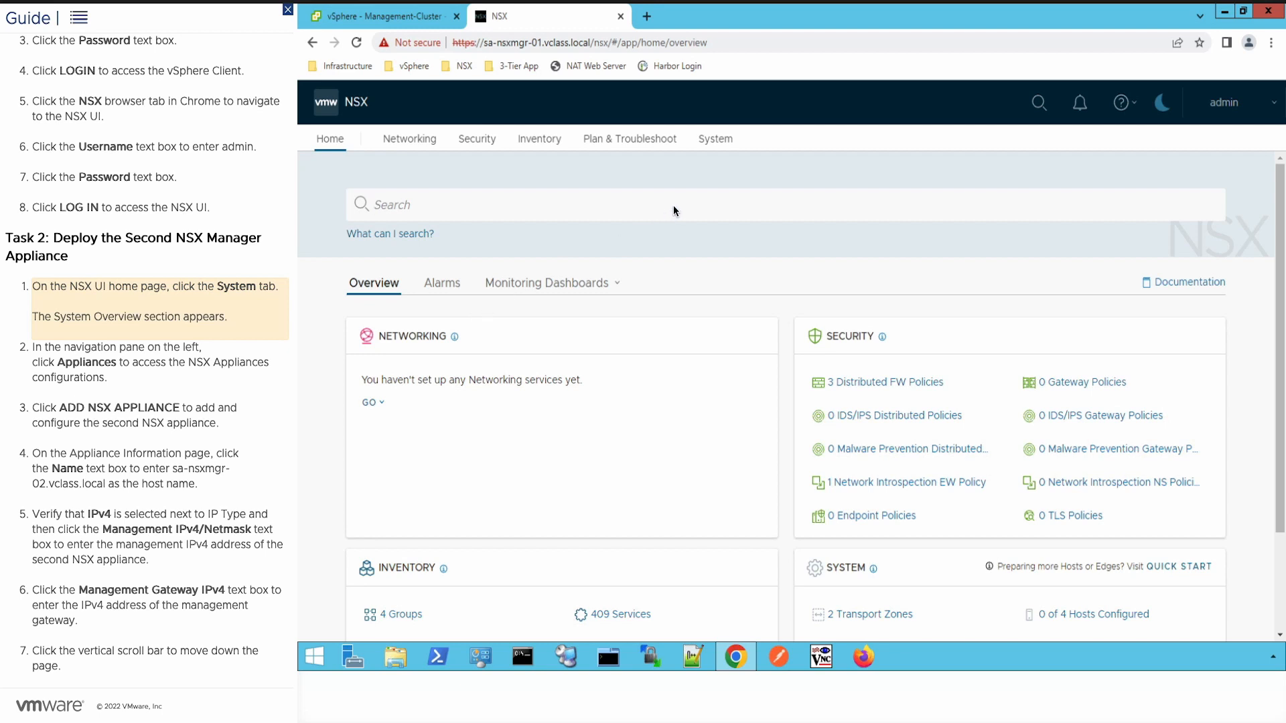
Step: Go to System > Appliances and start the Add NSX Appliance wizard
left_click(714, 144)
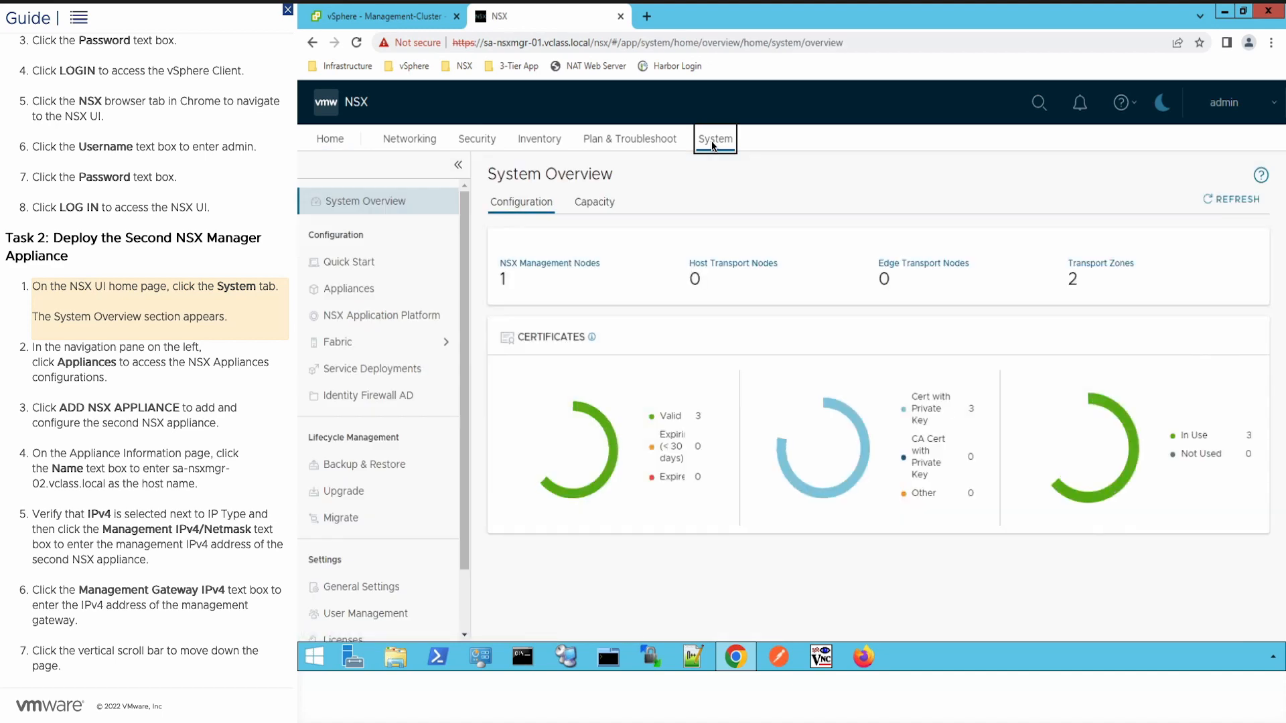
left_click(353, 294)
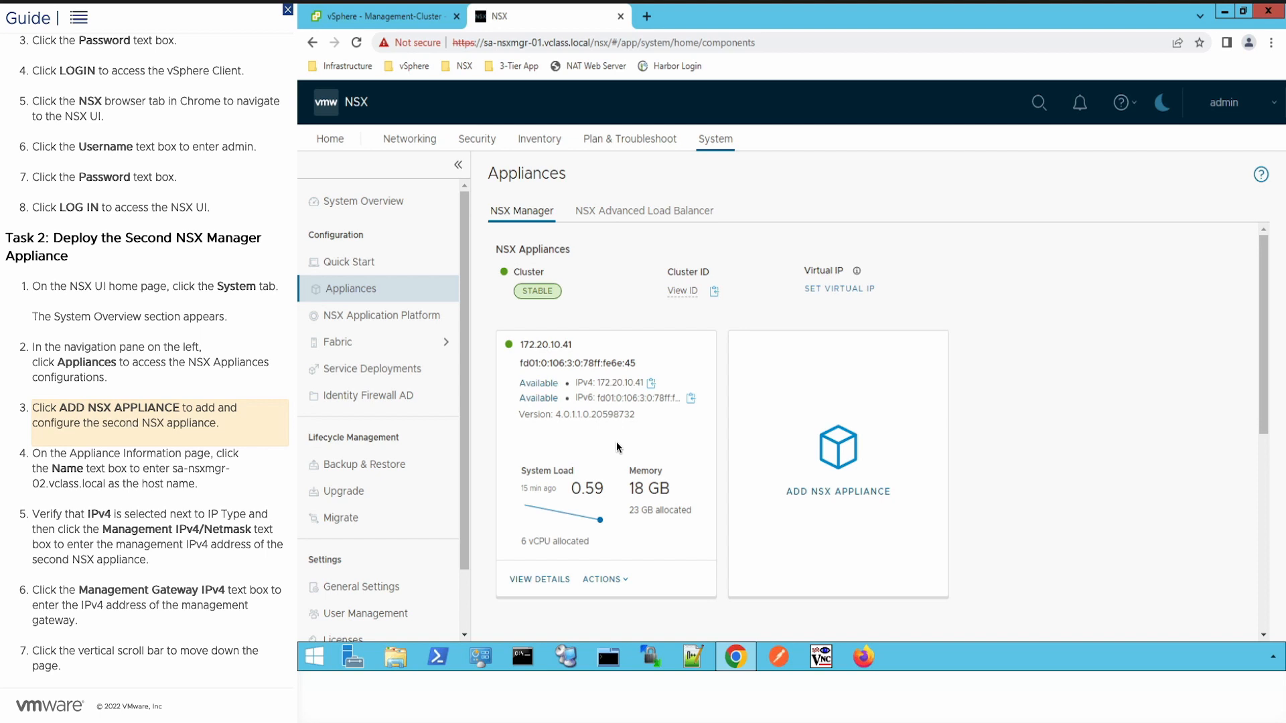
left_click(817, 519)
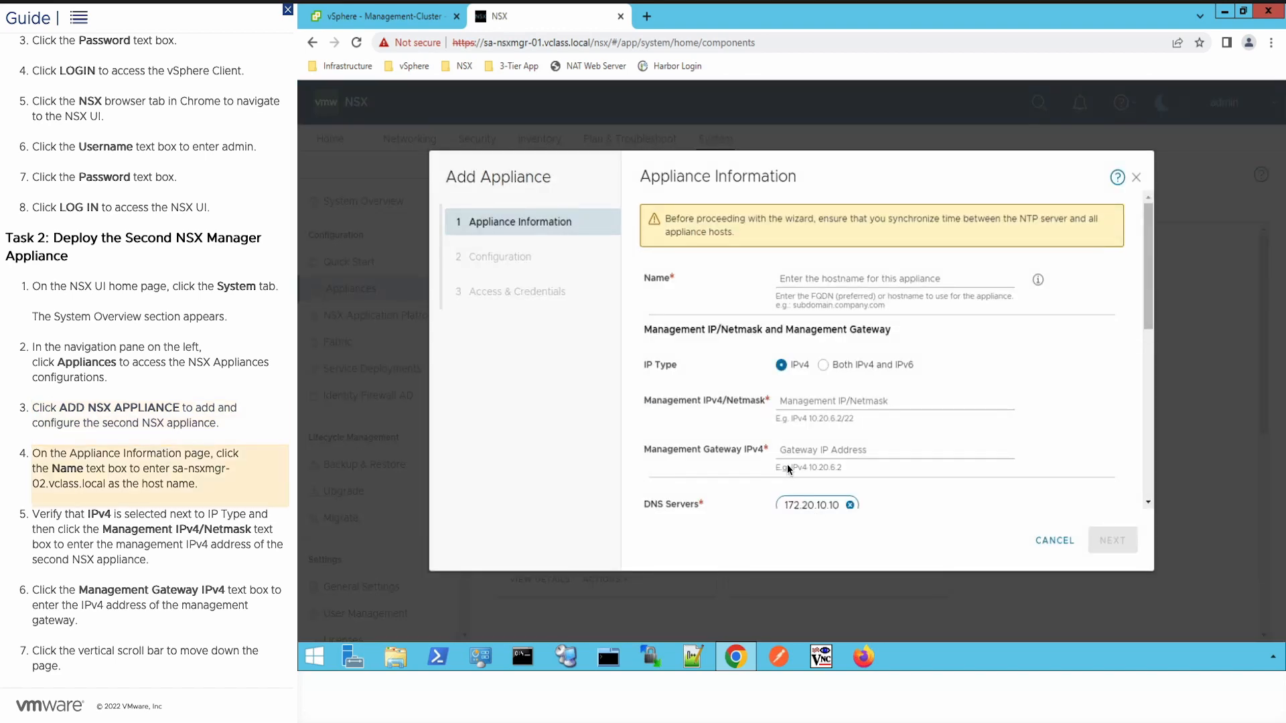
Step: Enter name sa-nsxmgr-02.vclass.local, IPv4 172.20.10.42/24 and gateway 172.20.10.10, keeping Small node size
left_click(838, 282)
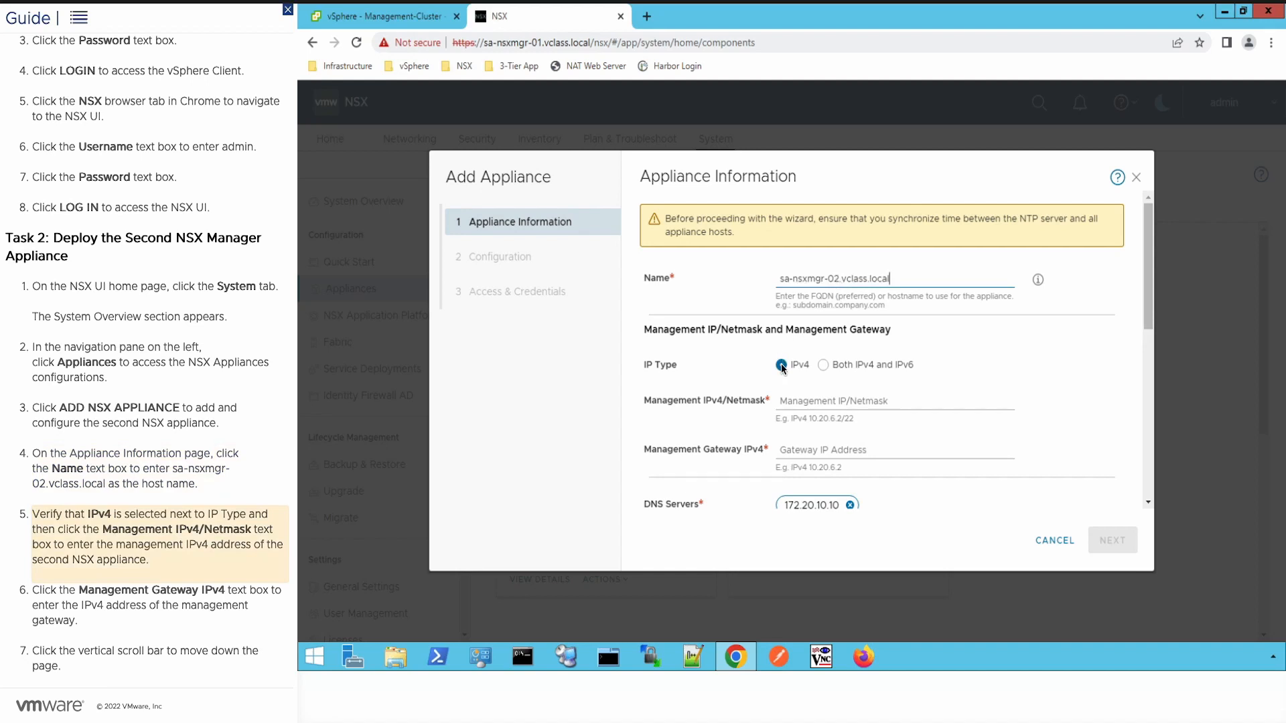
left_click(805, 403)
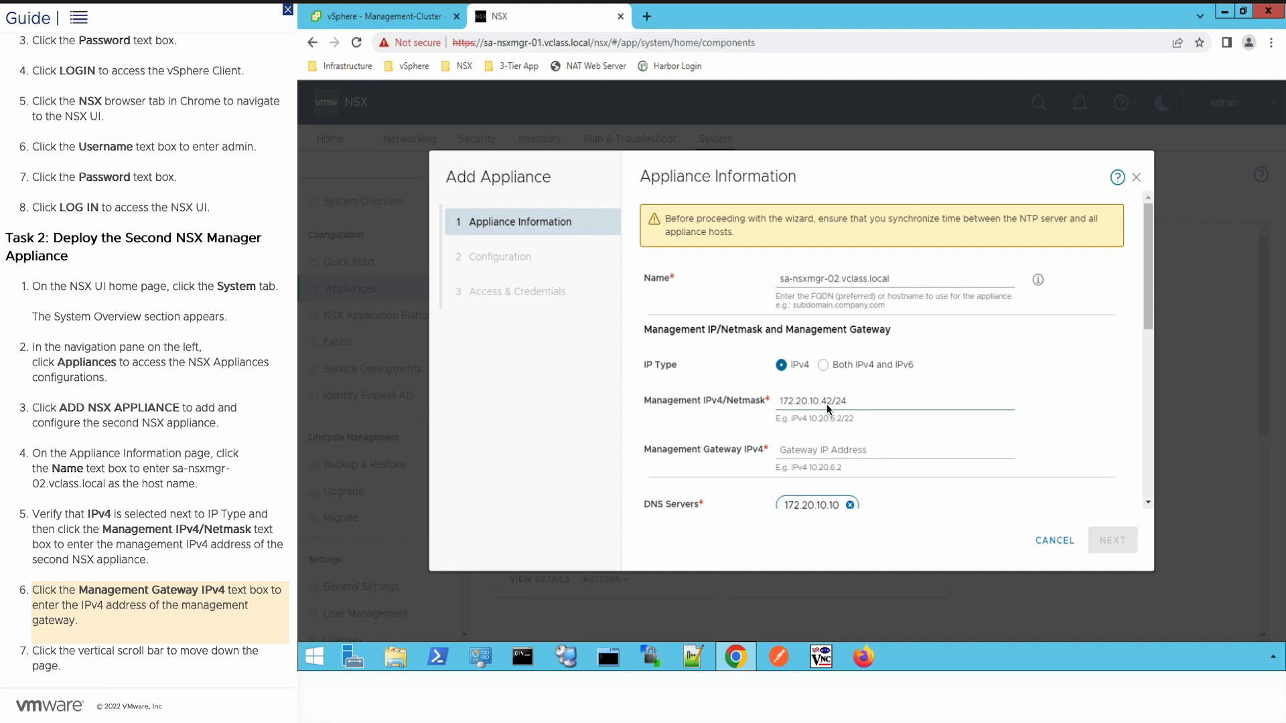
left_click(818, 448)
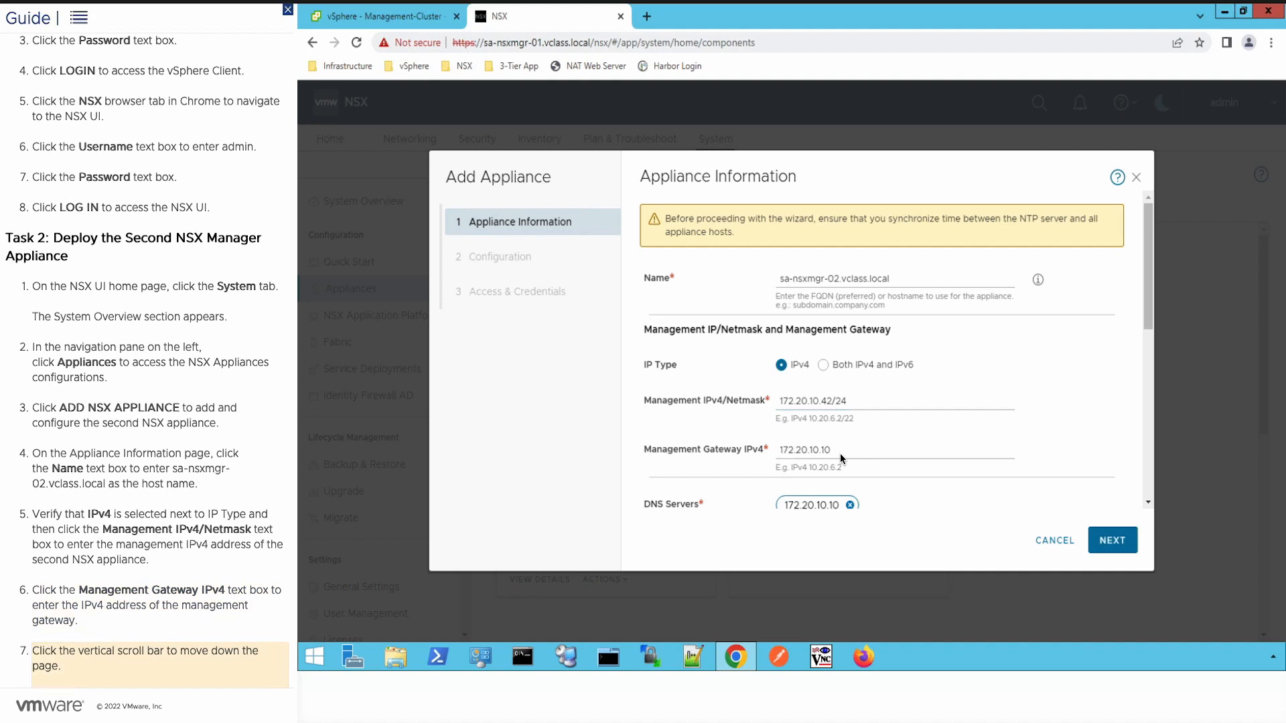
left_click(1146, 323)
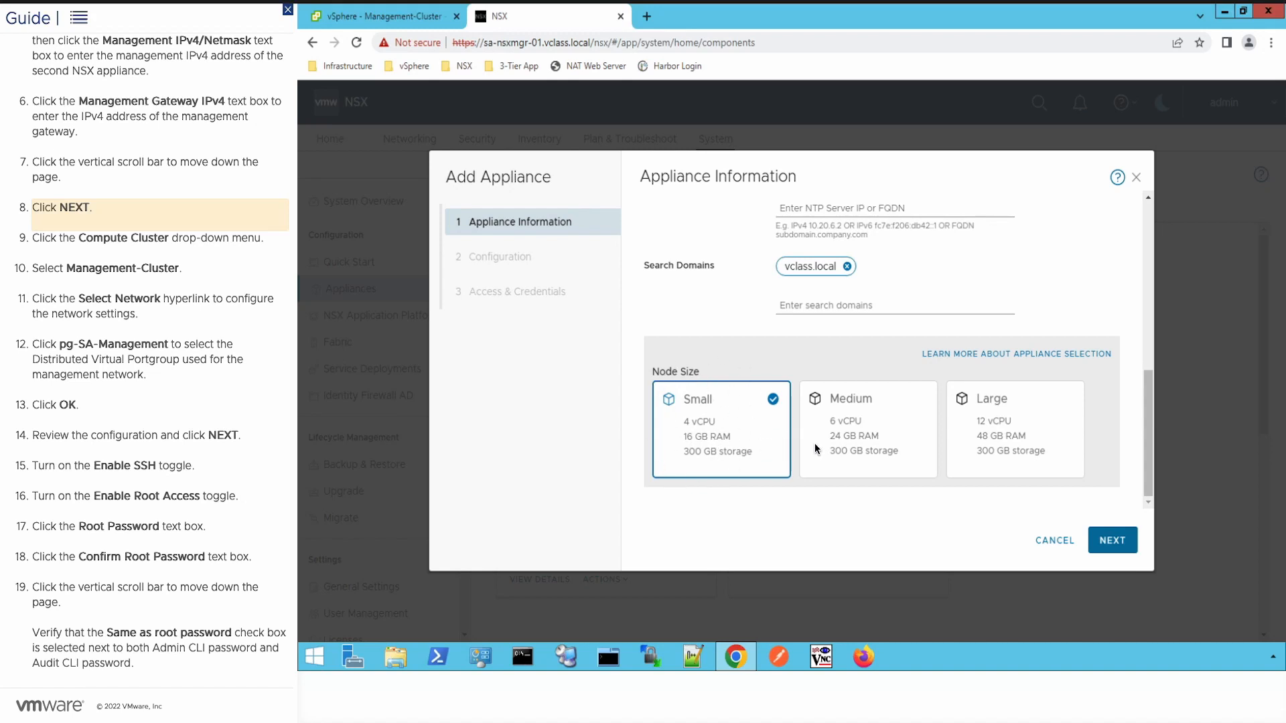
Step: On the Configuration step, set compute cluster Management-Cluster and network pg-SA-Management
left_click(1114, 544)
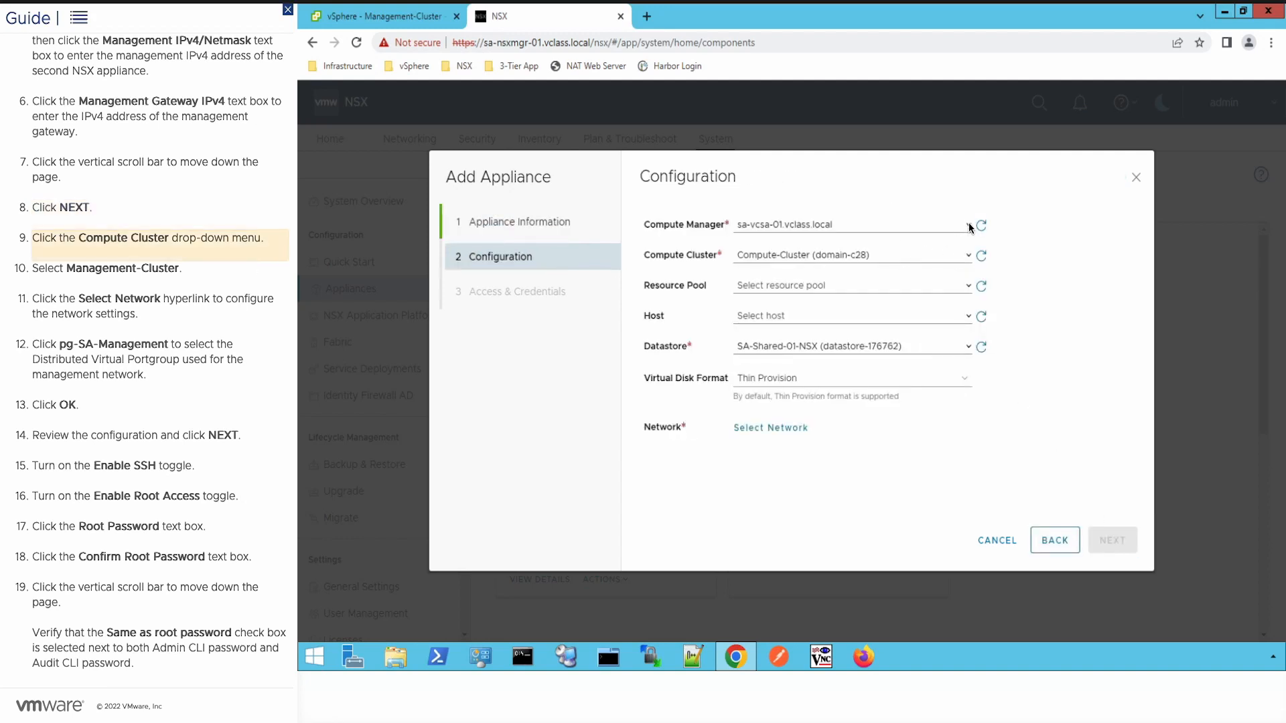
left_click(968, 257)
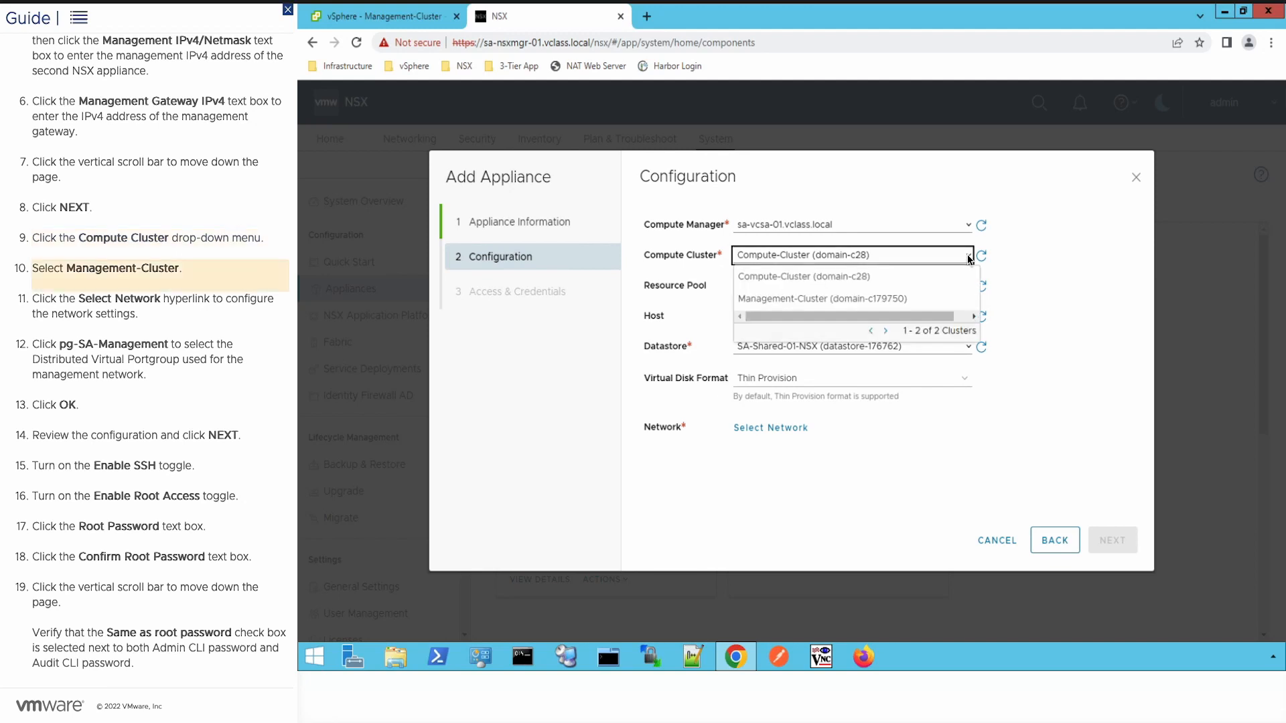
left_click(837, 299)
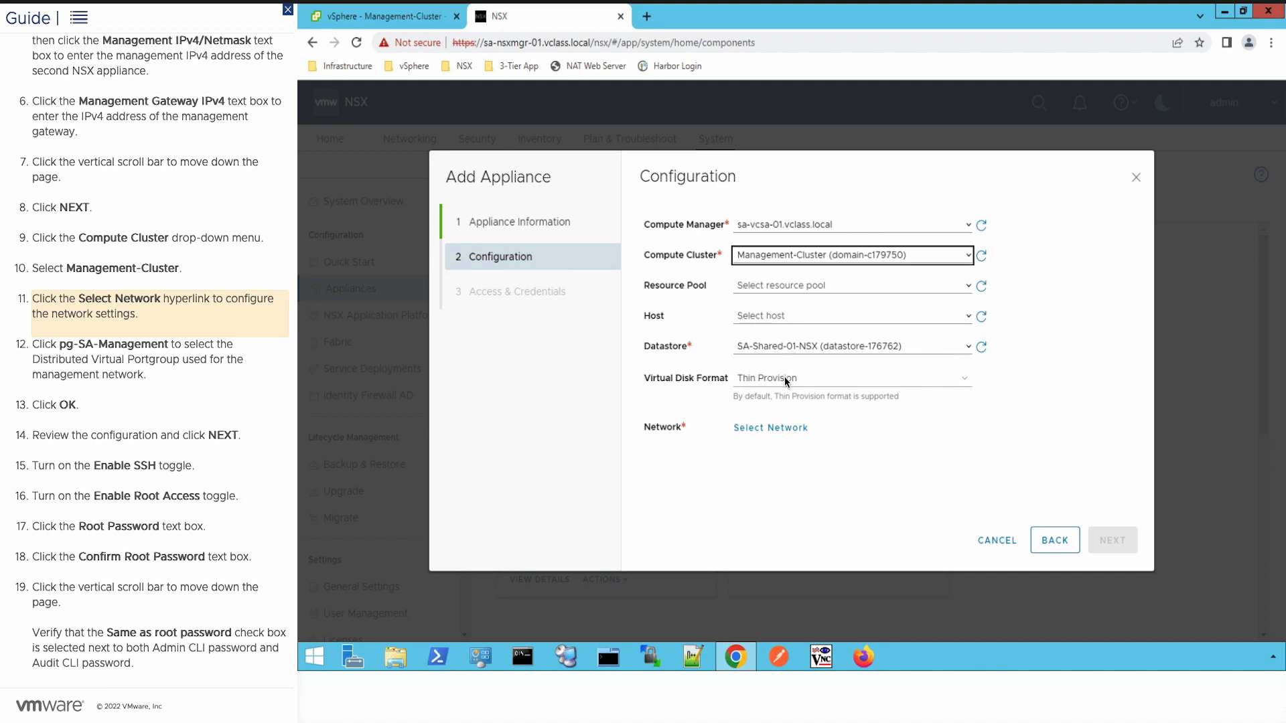
left_click(777, 428)
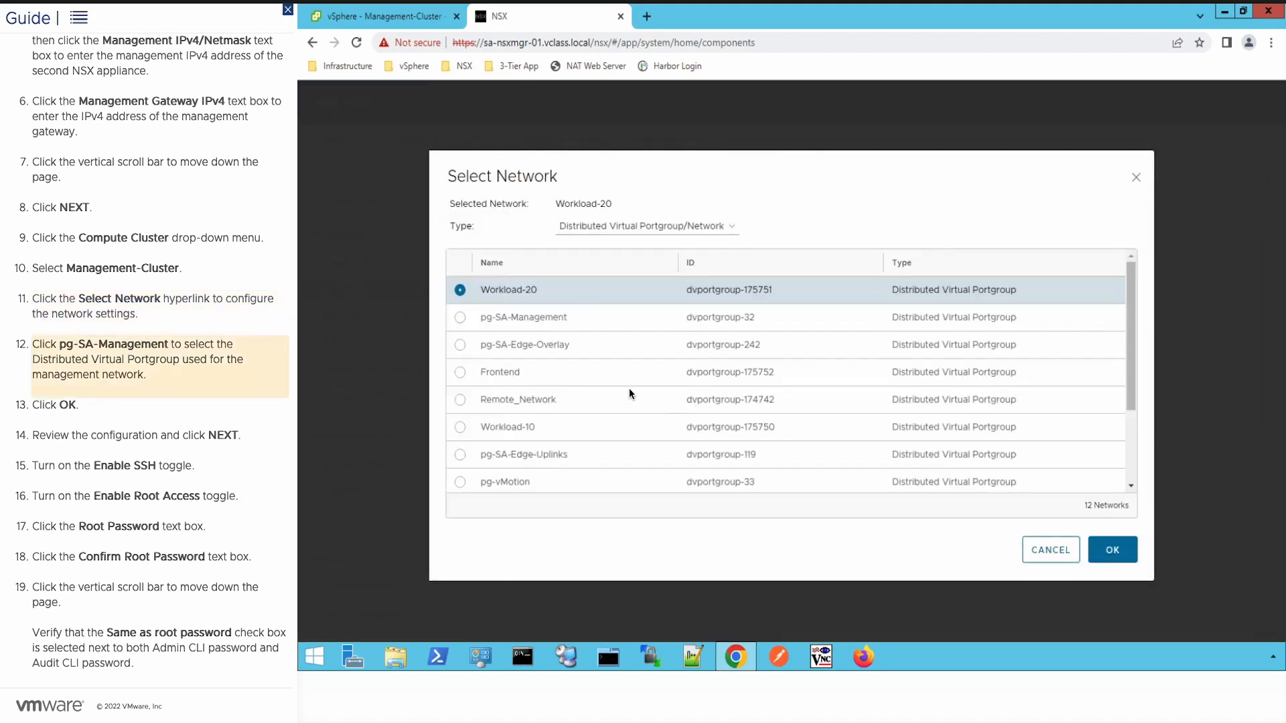
left_click(459, 318)
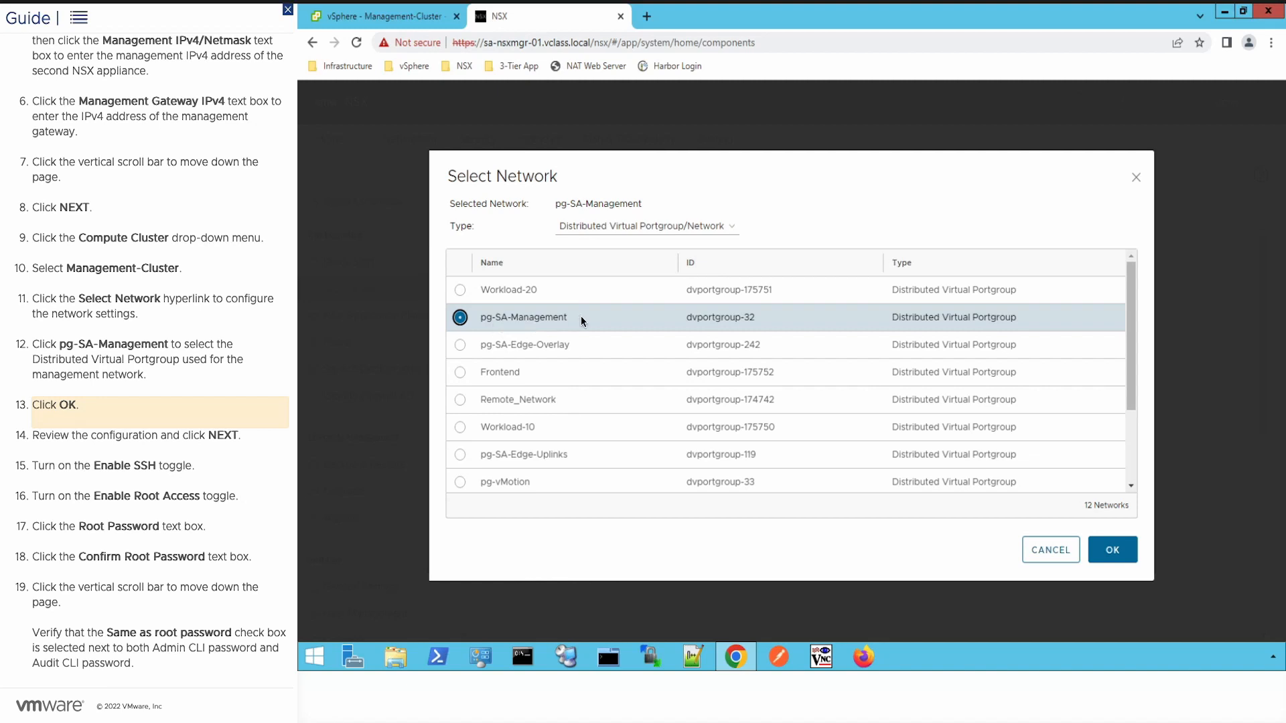
left_click(1111, 549)
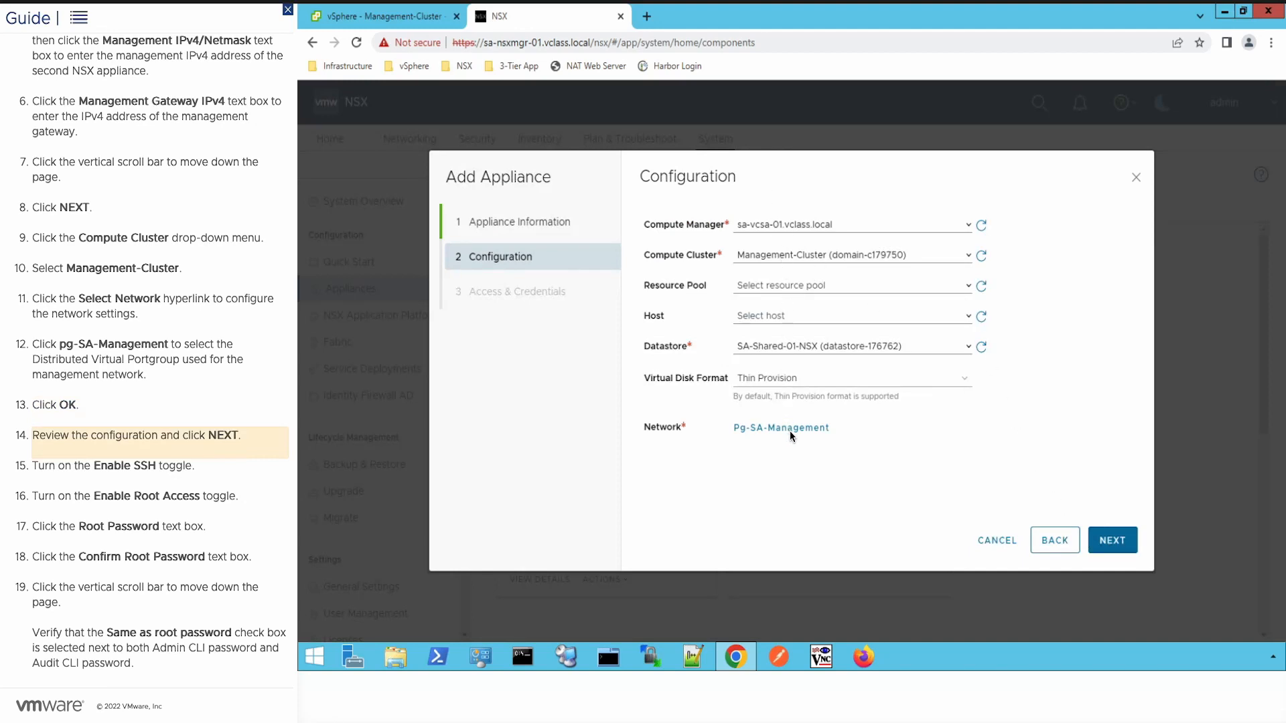
Step: Enable SSH and root access, set and confirm the root password, and install sa-nsxmgr-02
left_click(1112, 543)
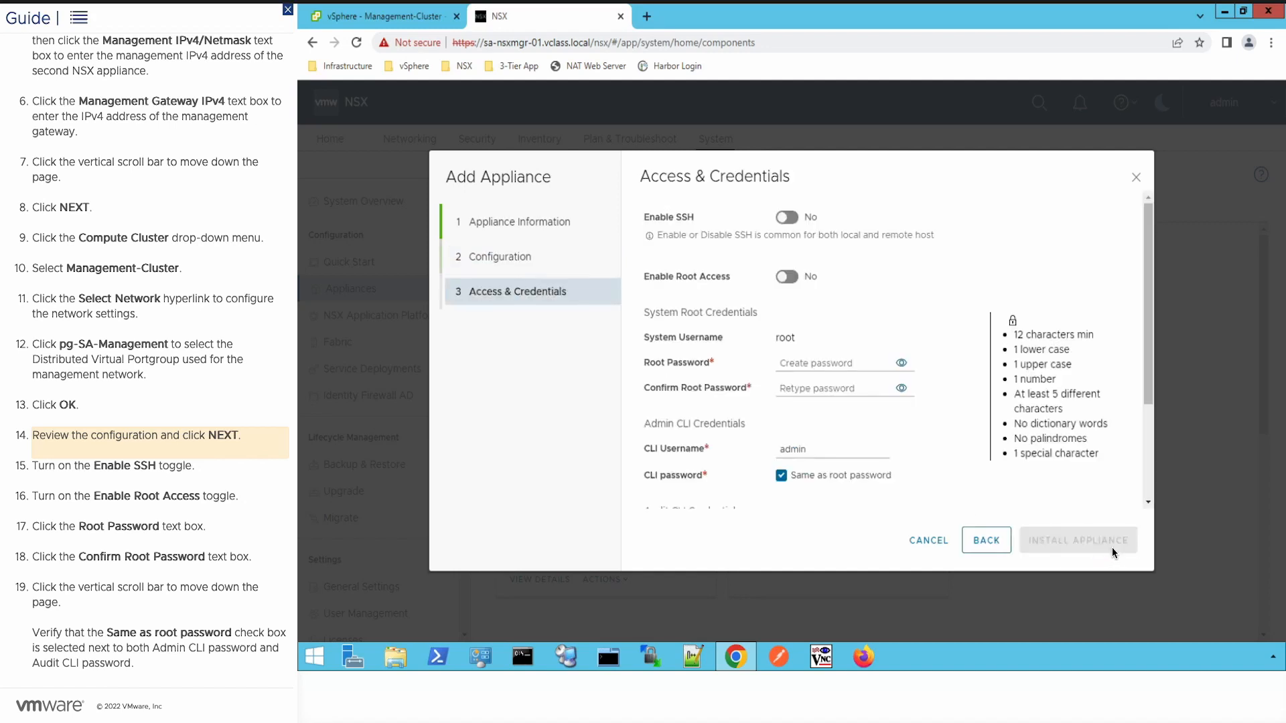
left_click(791, 217)
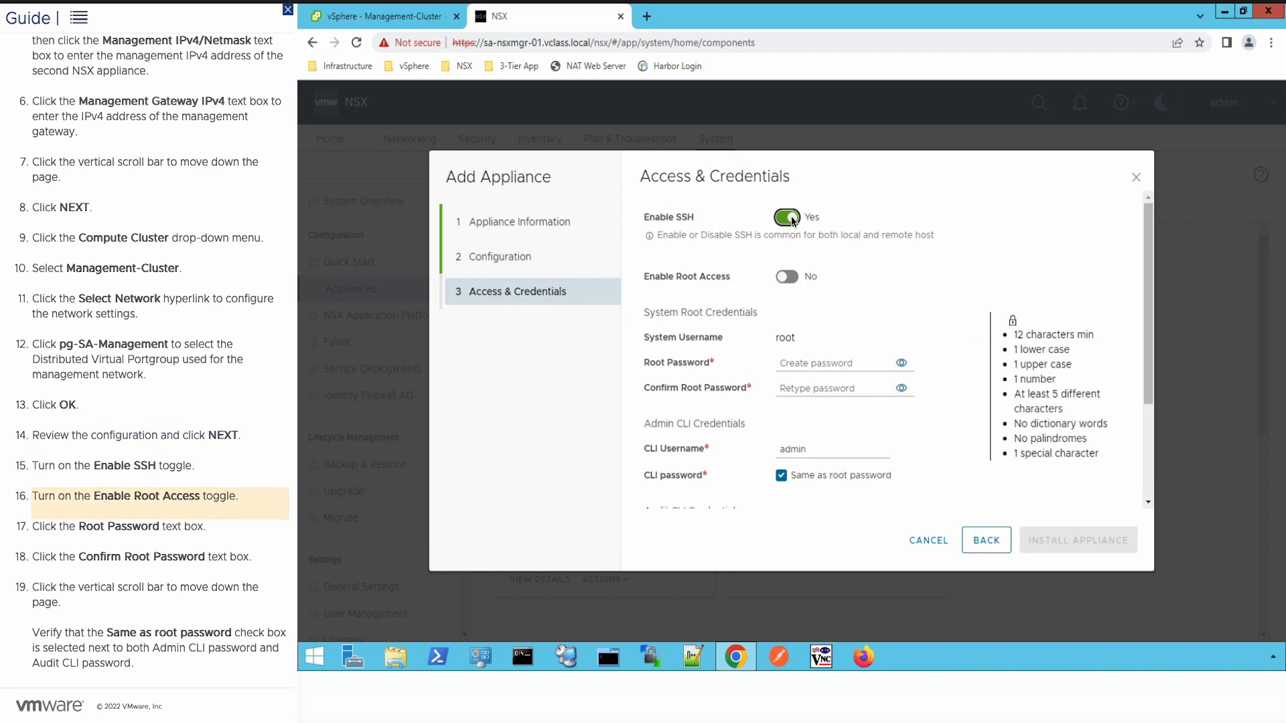
left_click(791, 277)
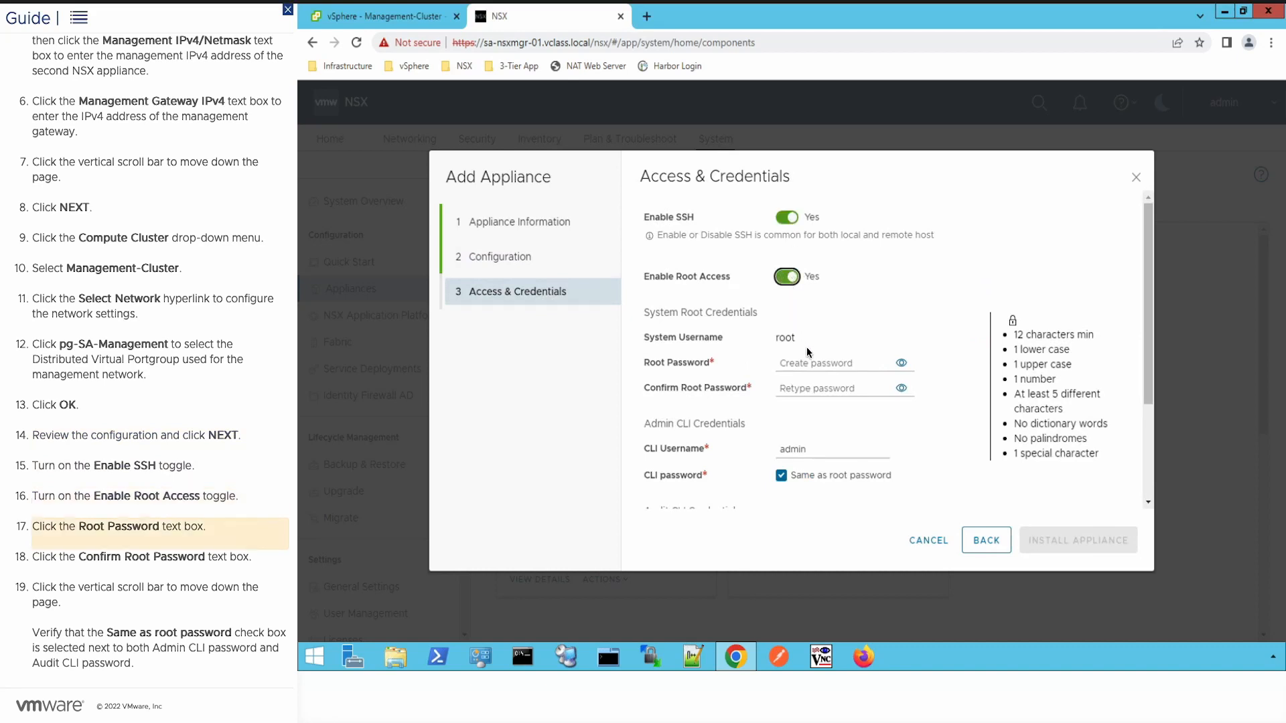
left_click(817, 365)
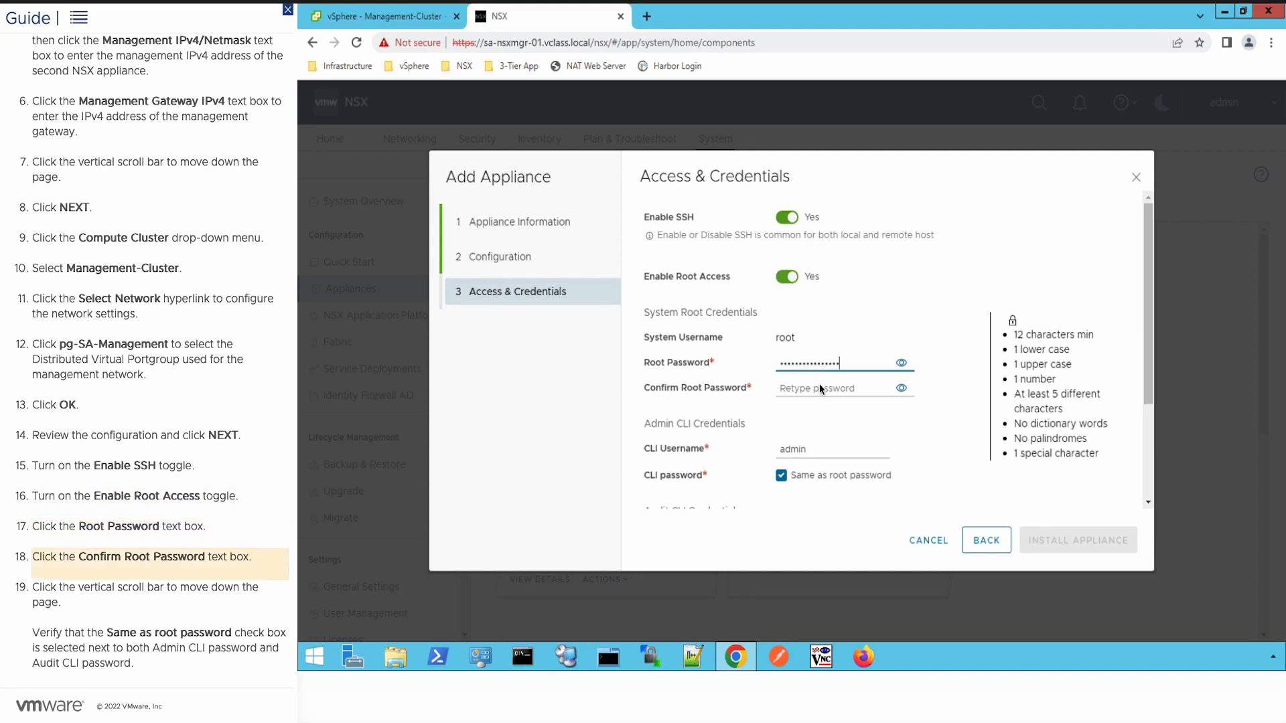
left_click(820, 389)
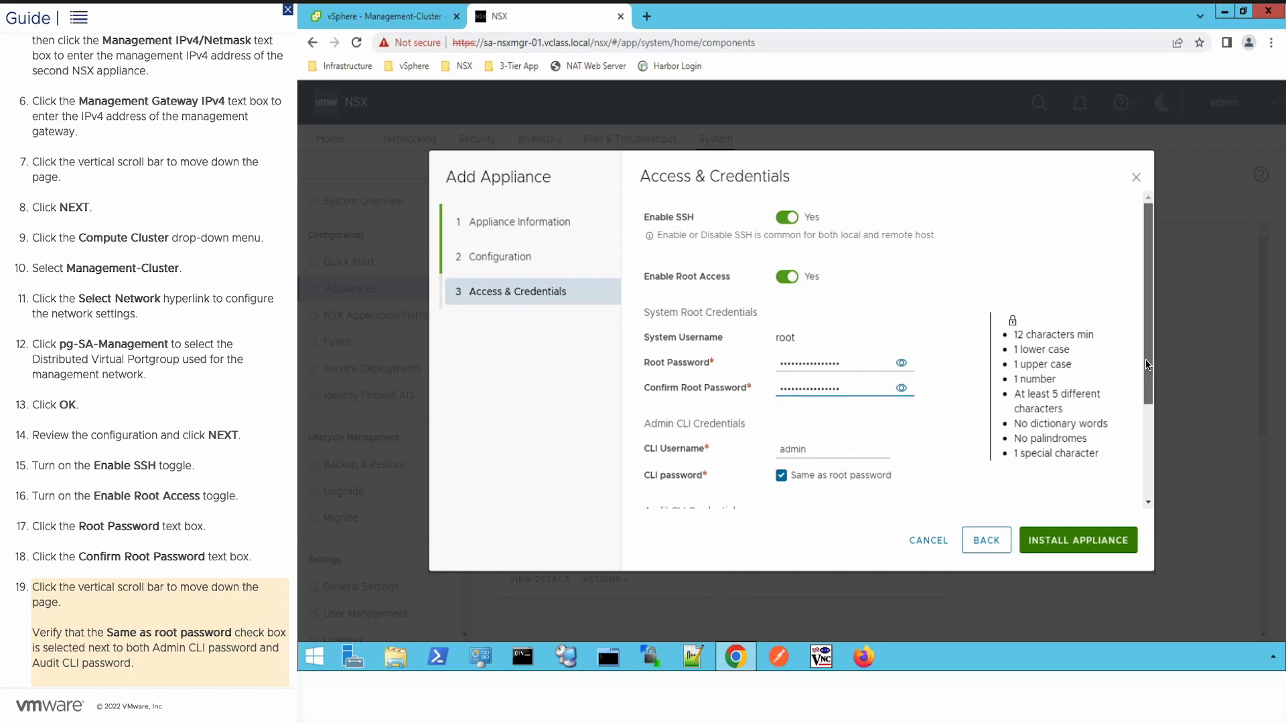
scroll(1146, 365, "down", 2)
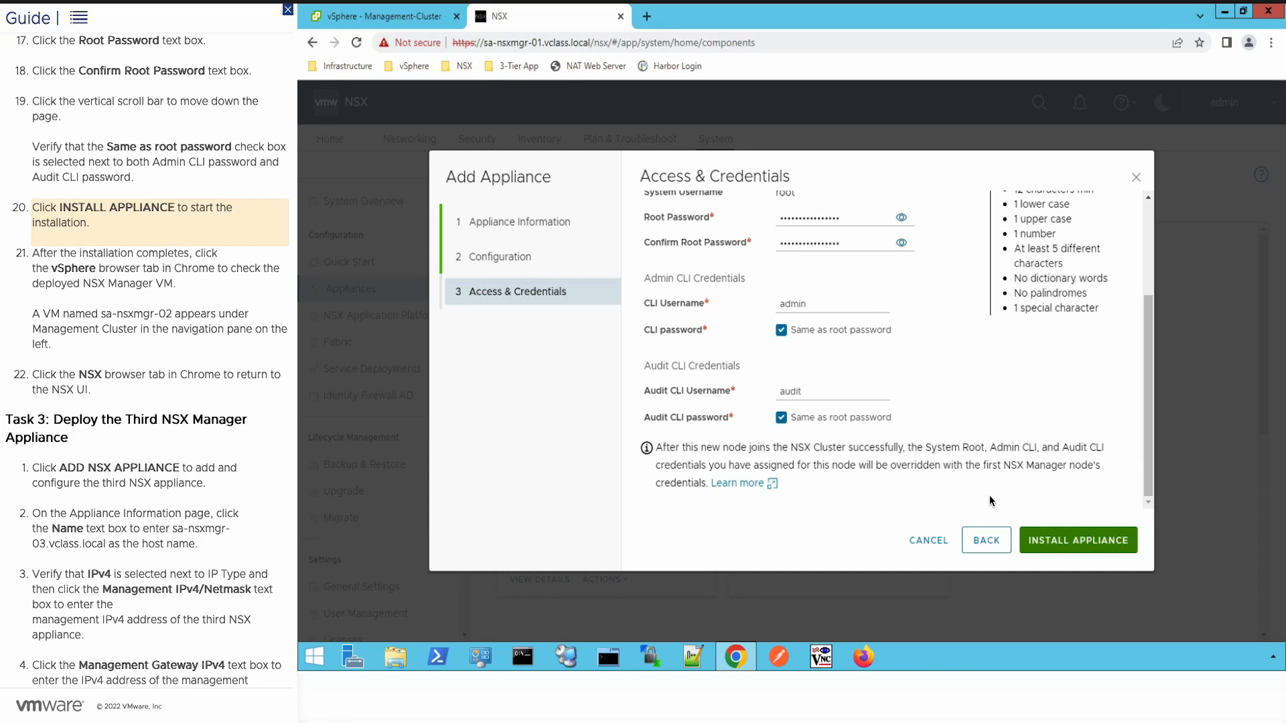
left_click(1079, 538)
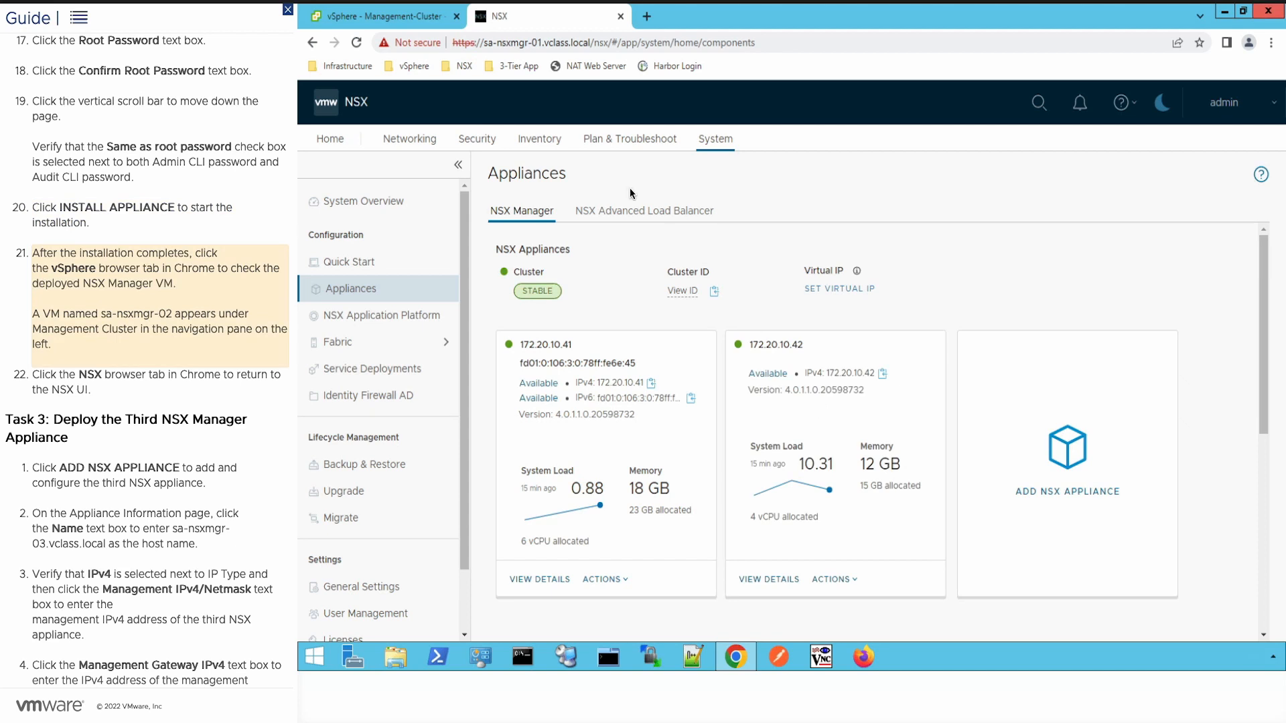
Step: Switch to vSphere to find the new sa-nsxmgr-02 VM under Management-Cluster
left_click(405, 24)
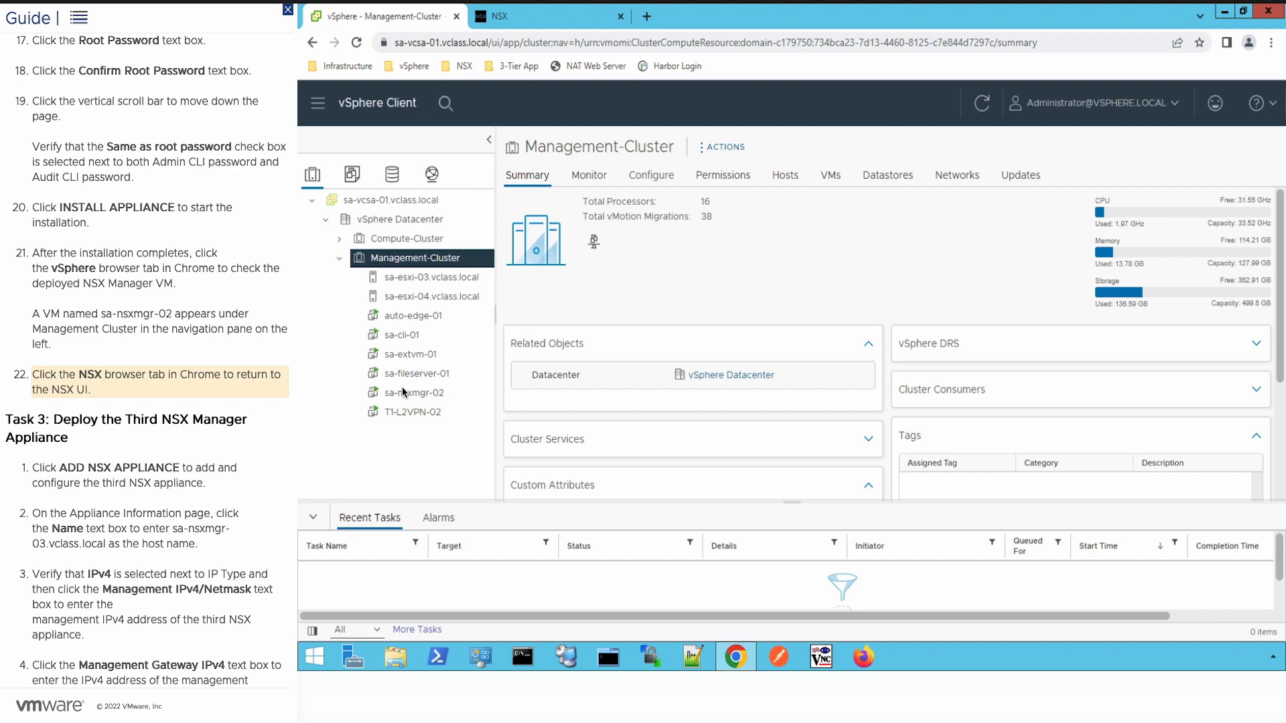
Step: Add appliance sa-nsxmgr-03.vclass.local with IPv4 172.20.10.43/24 and gateway 172.20.10.10
left_click(520, 25)
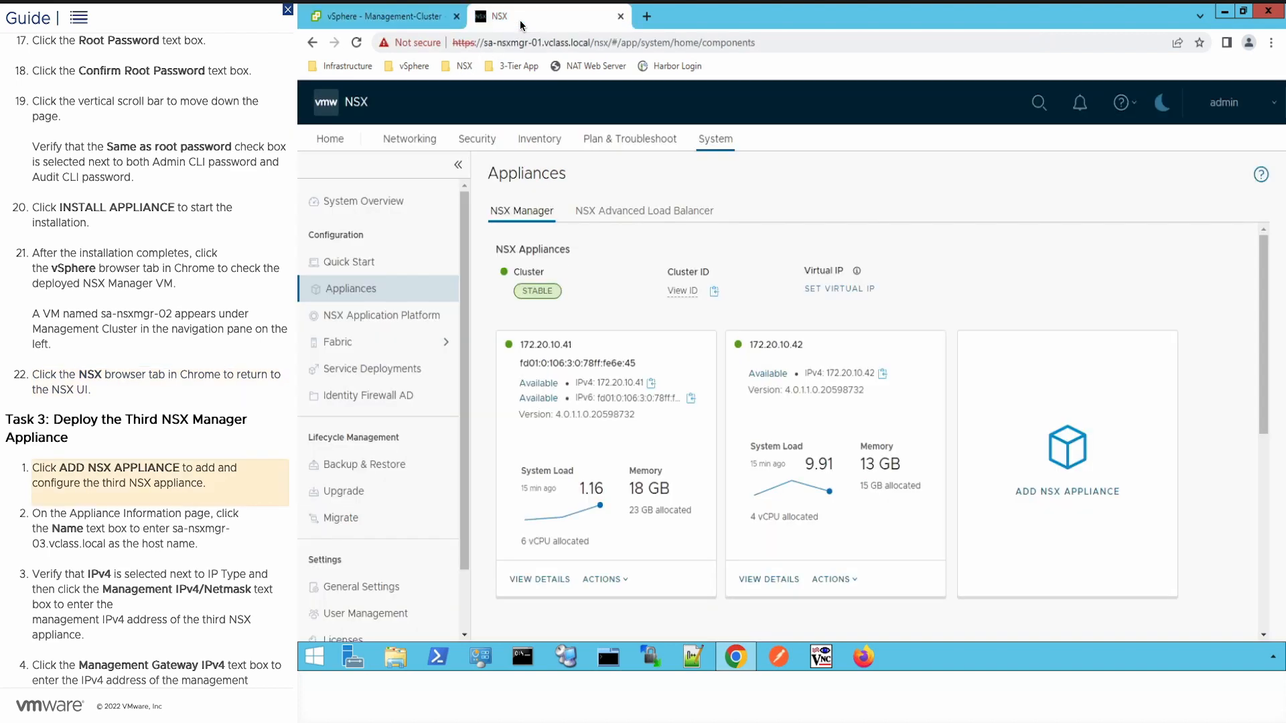
left_click(1055, 463)
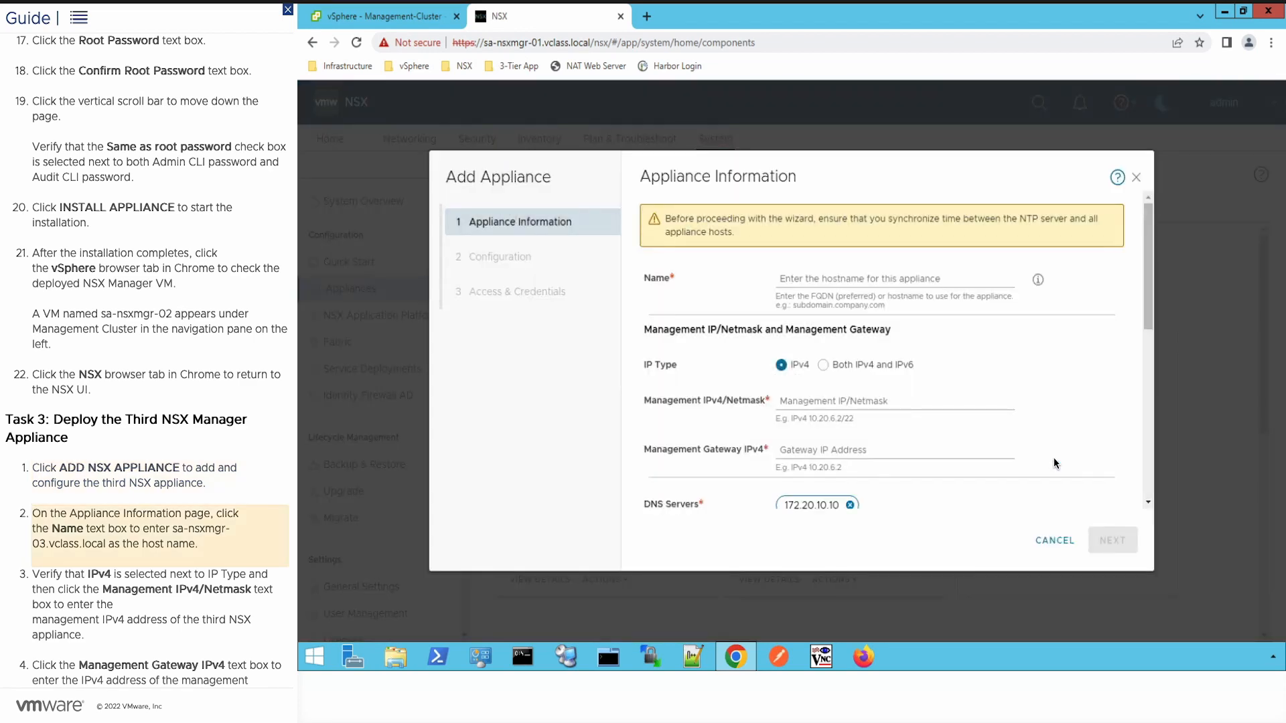
left_click(809, 277)
type("sa-nsxmgr-03.vclass.local")
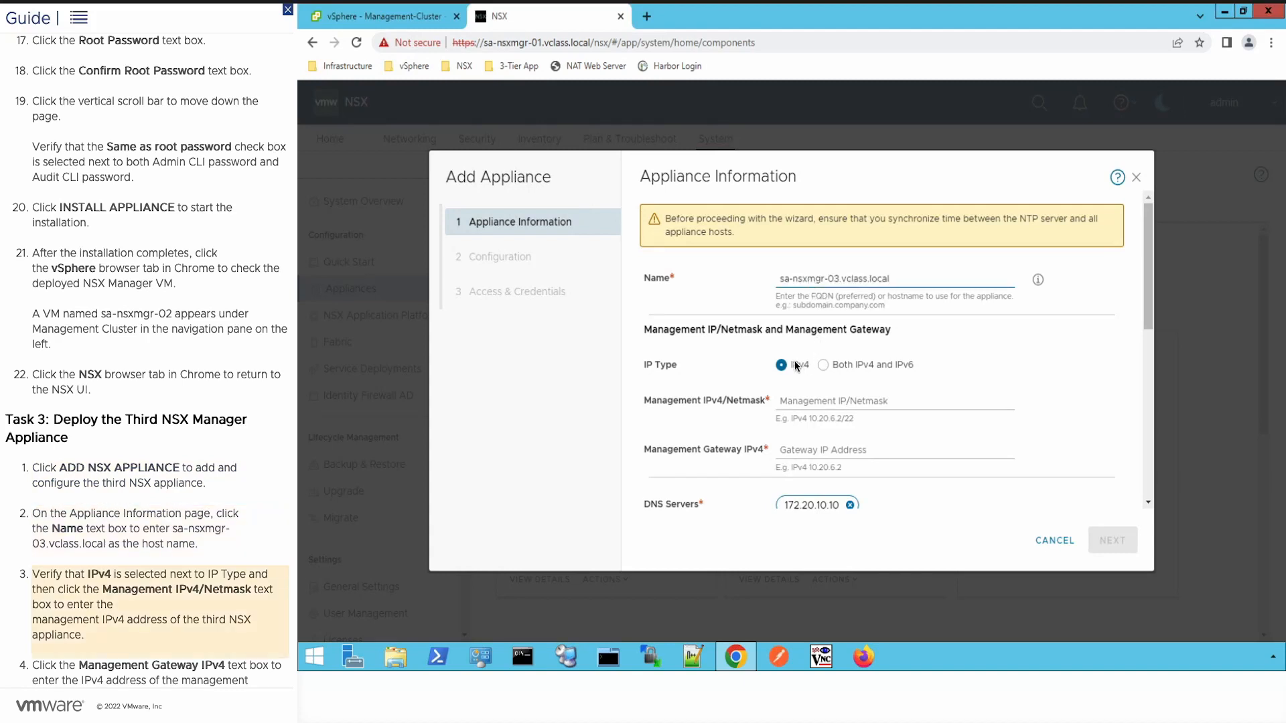
left_click(804, 401)
type("172.20.10.43/24")
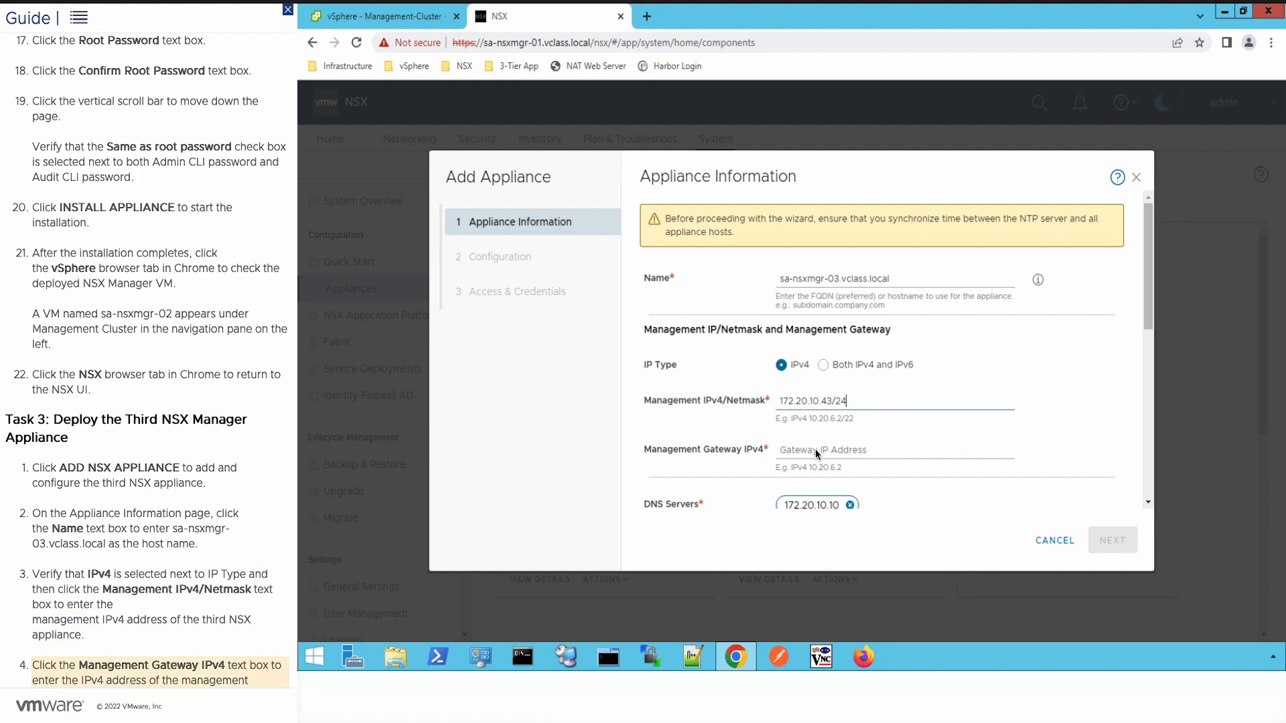
left_click(815, 449)
type("172.20.10.10")
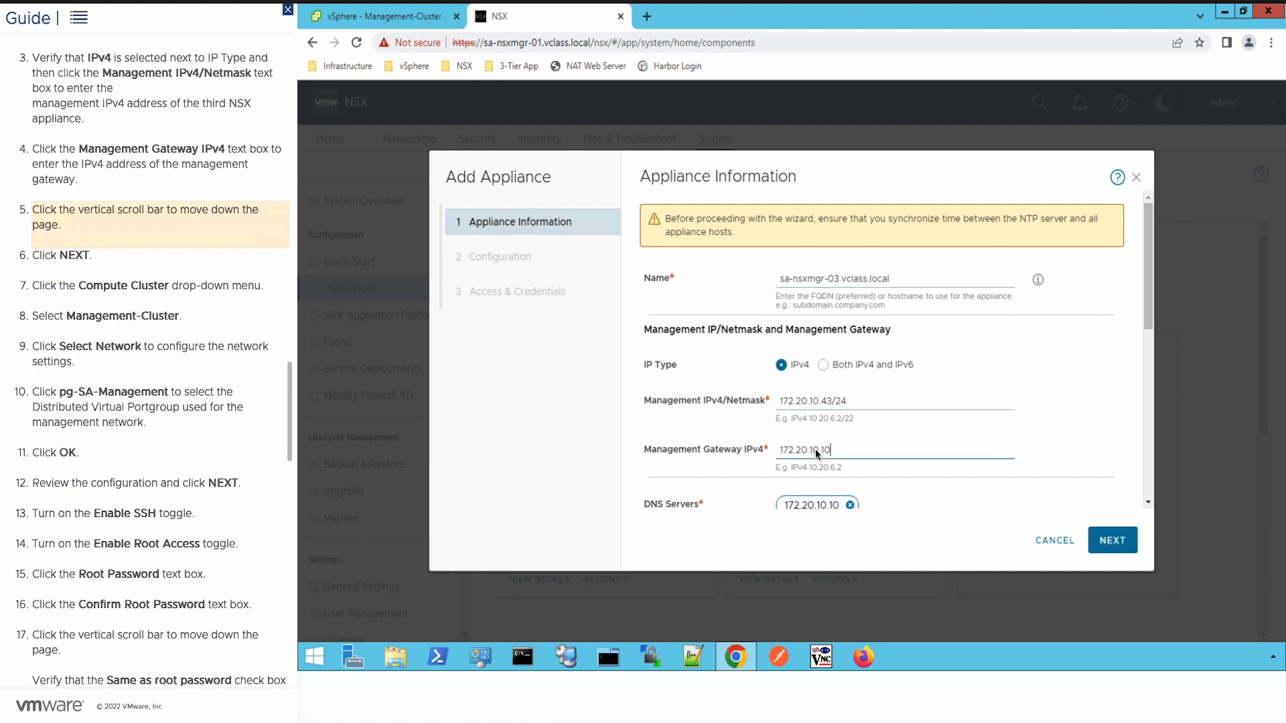
left_click(1145, 294)
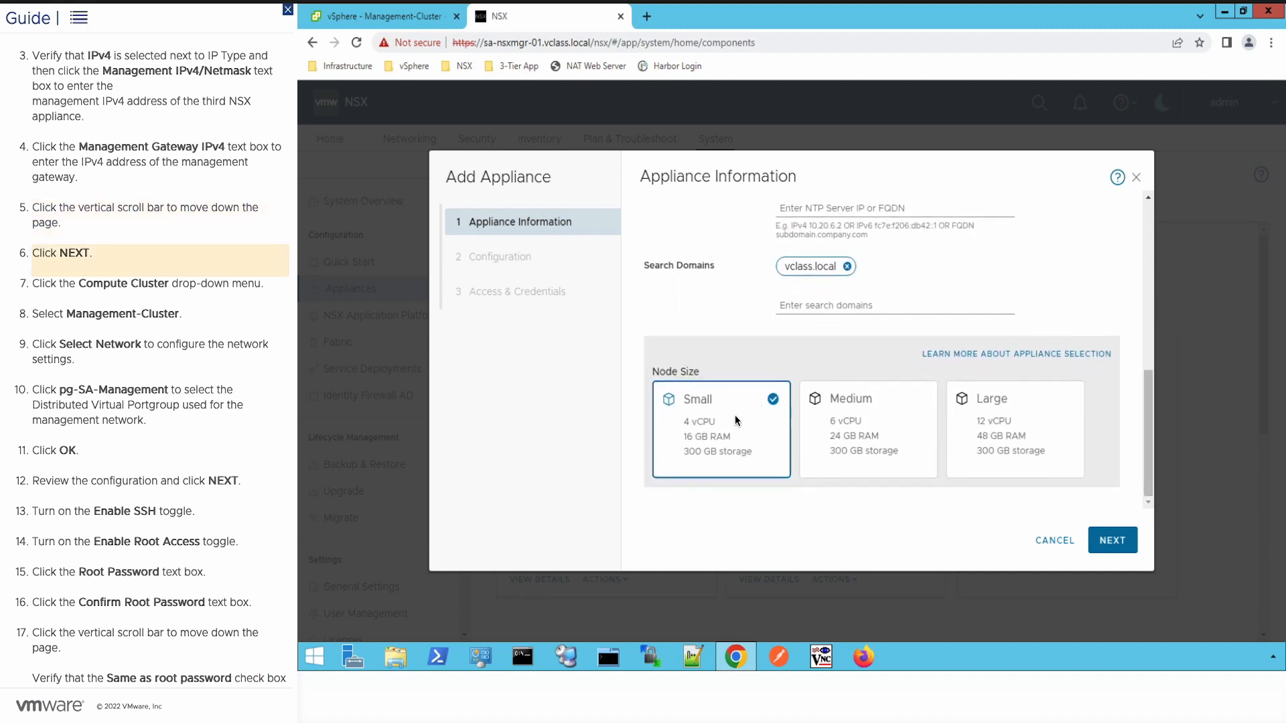
left_click(1114, 543)
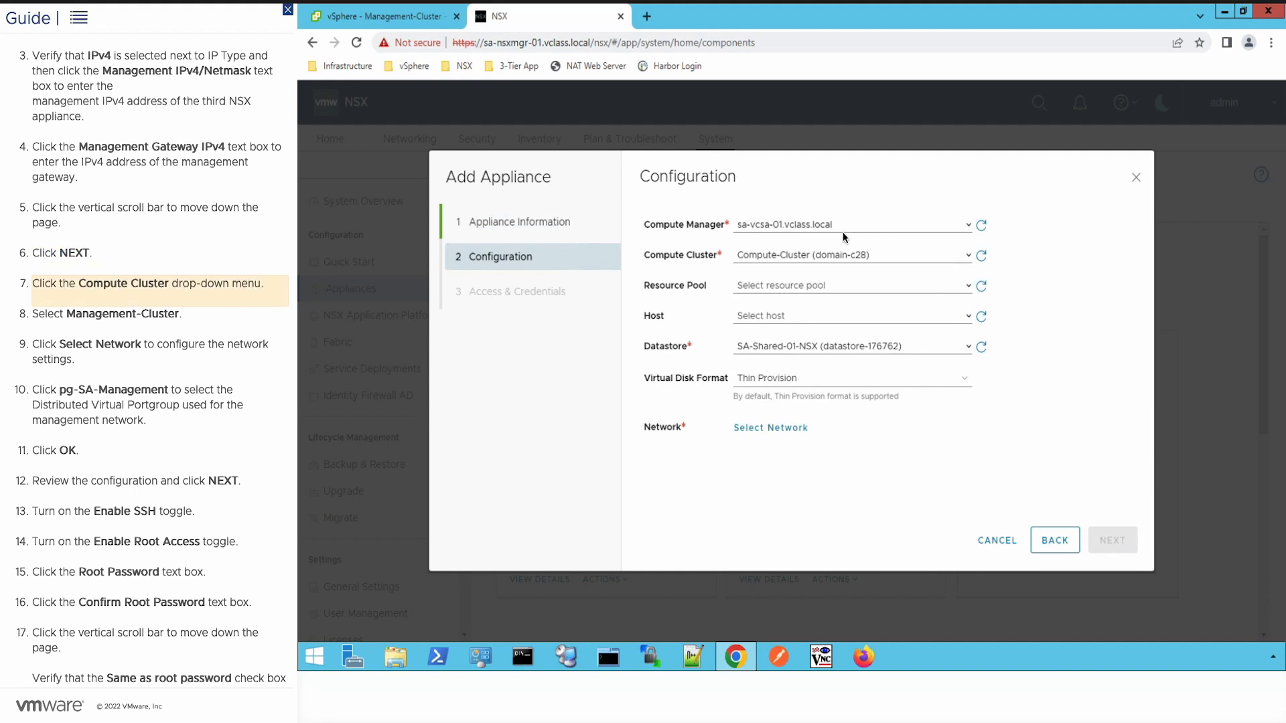
Step: Place sa-nsxmgr-03 on Management-Cluster with network pg-SA-Management and advance the wizard
left_click(923, 256)
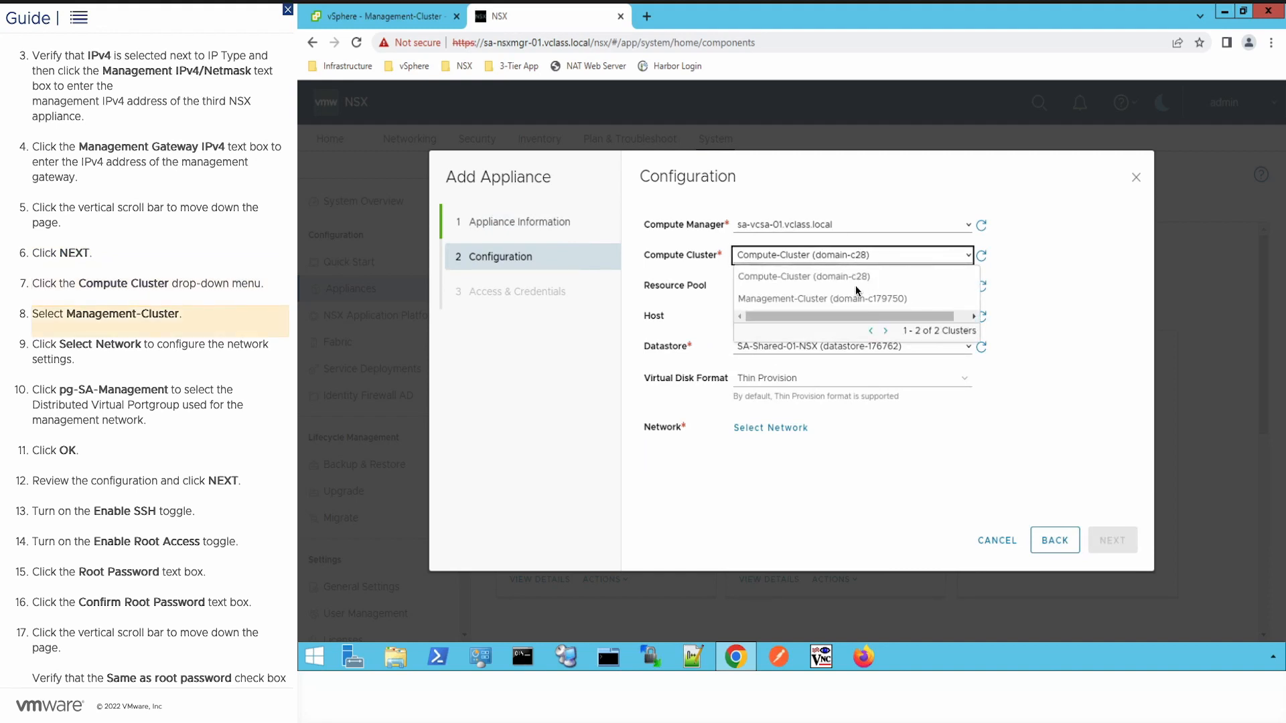
left_click(831, 297)
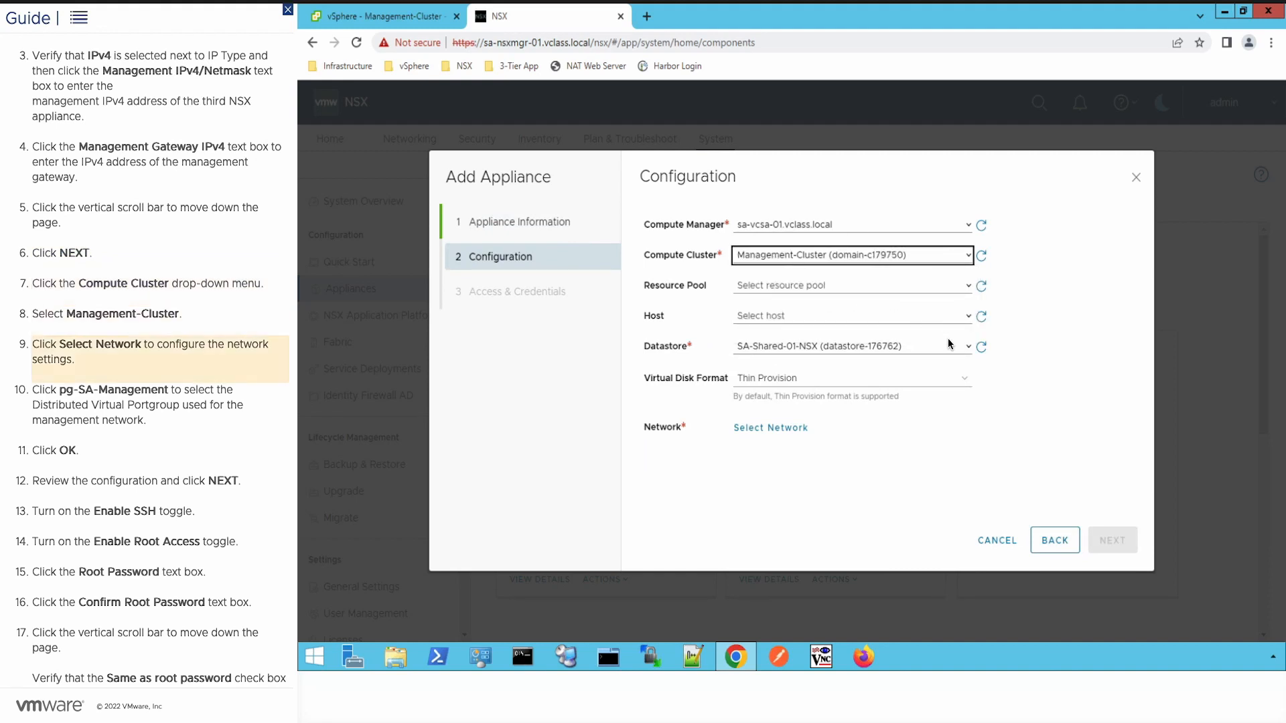
left_click(798, 427)
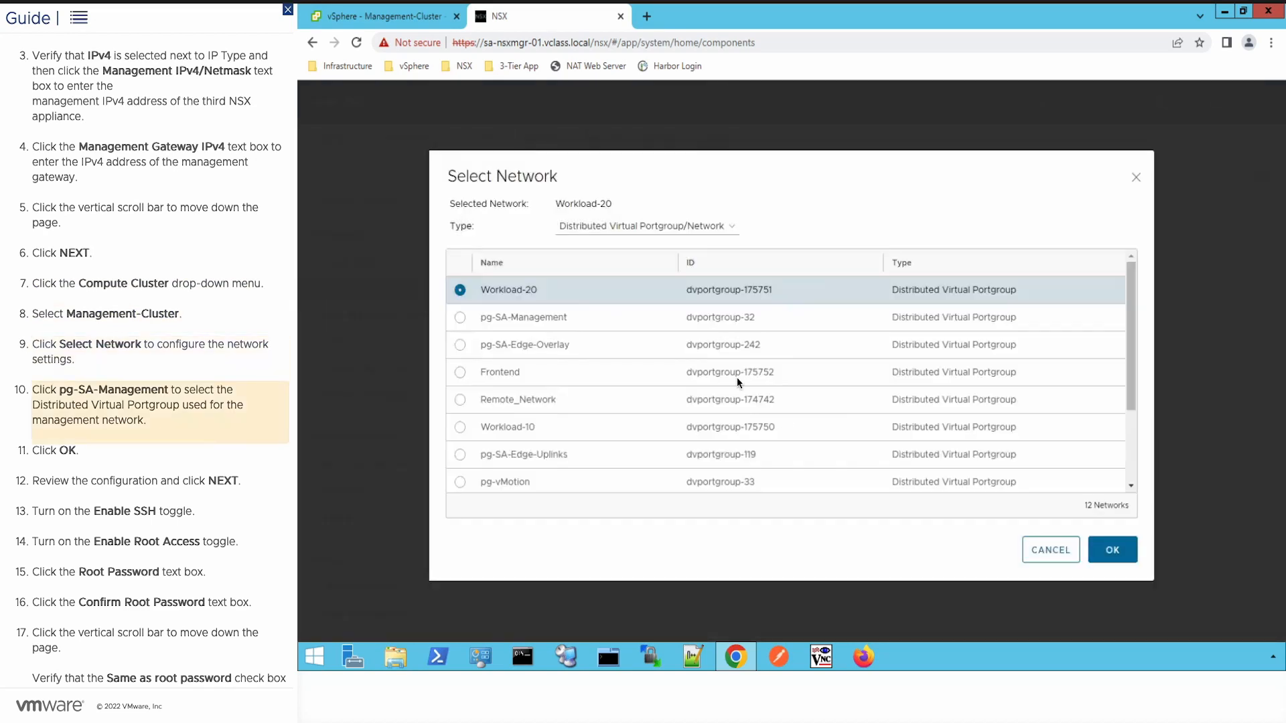
left_click(460, 317)
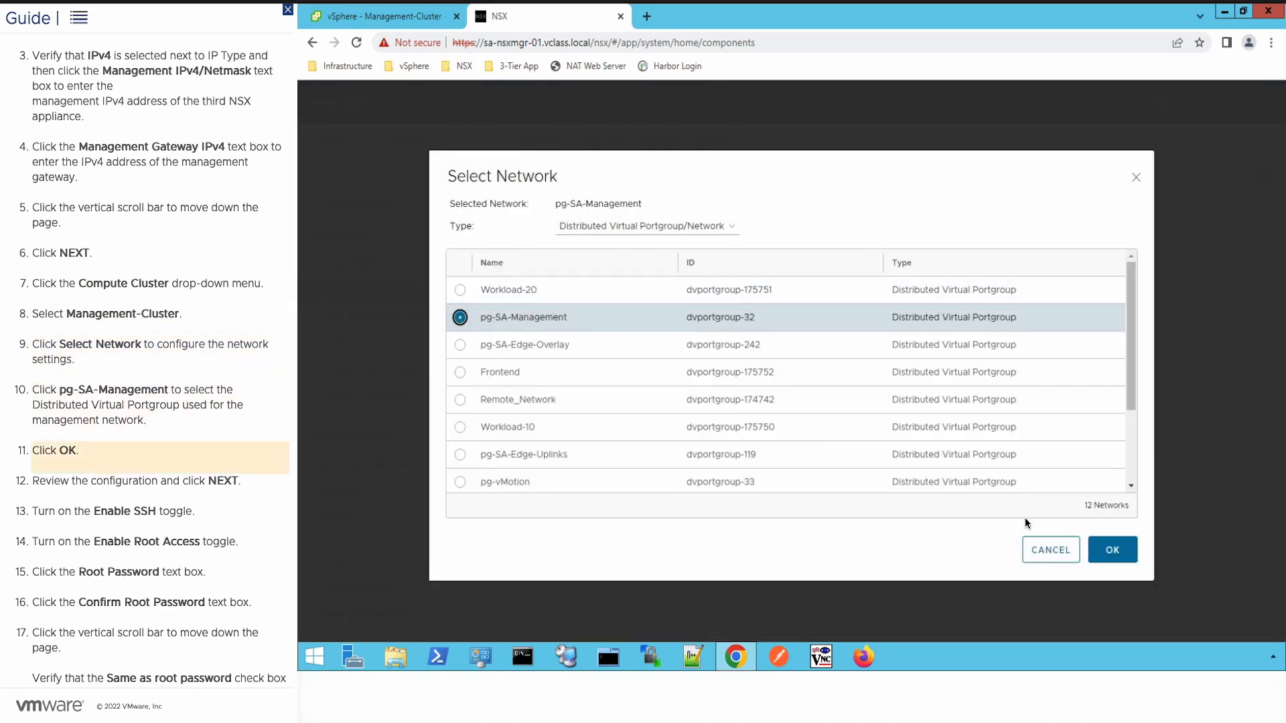
left_click(1124, 547)
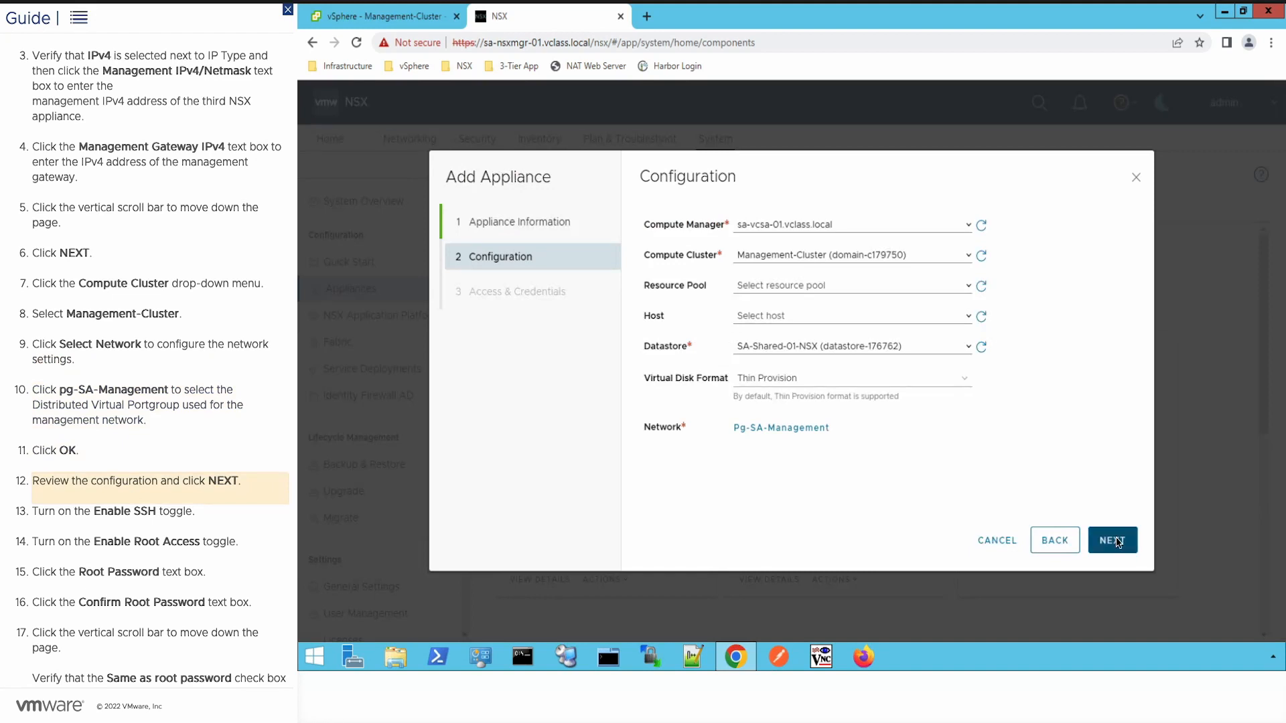
left_click(1117, 543)
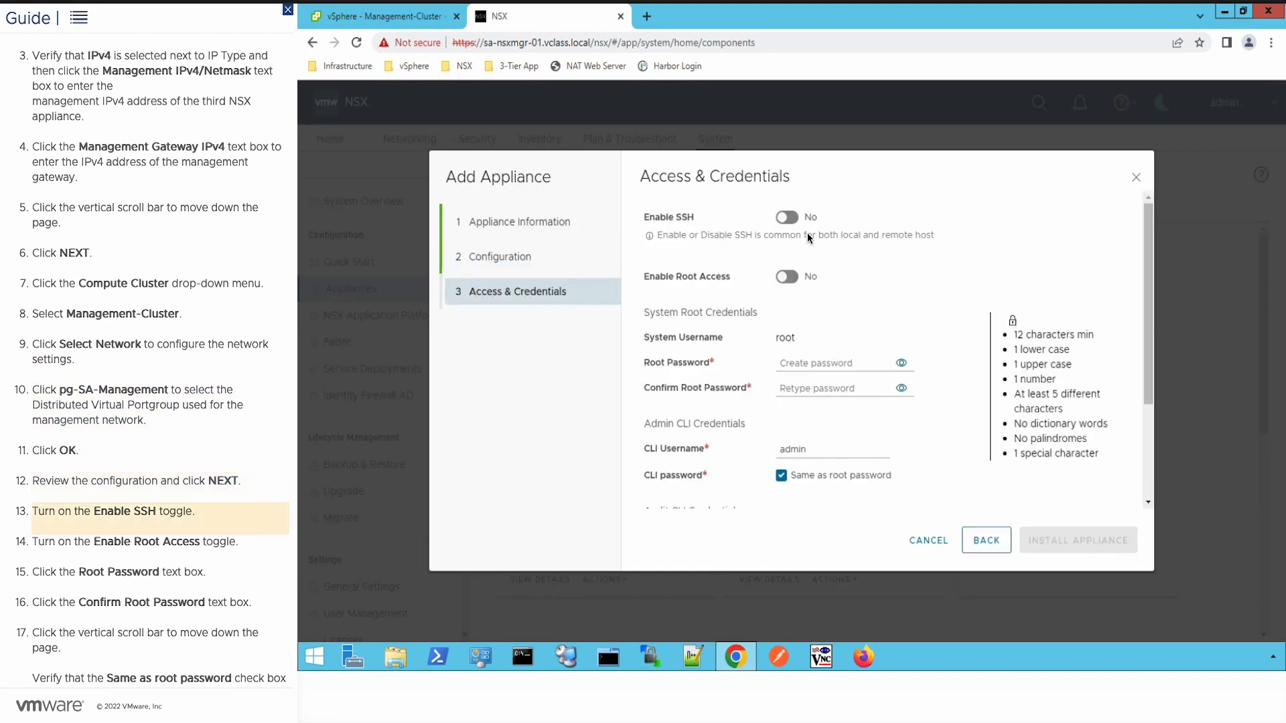
Step: Enable SSH and root access, enter the root password twice, and install sa-nsxmgr-03
left_click(793, 218)
left_click(795, 277)
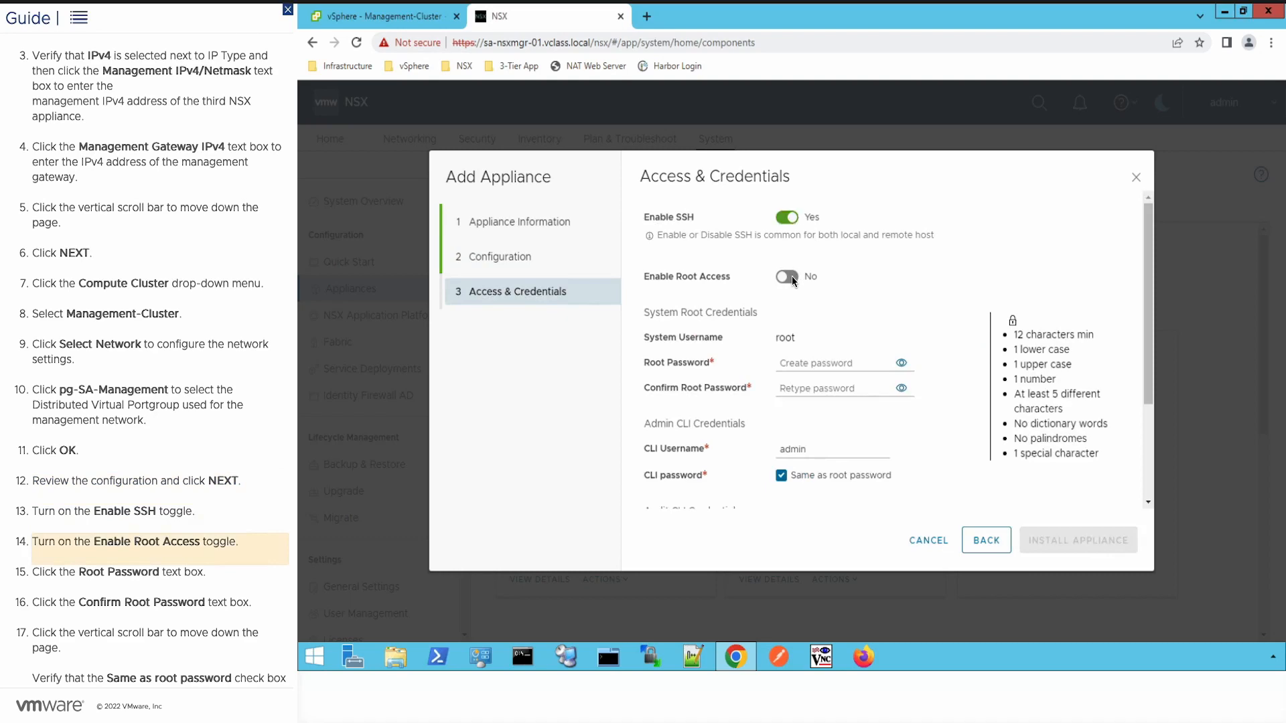
left_click(809, 363)
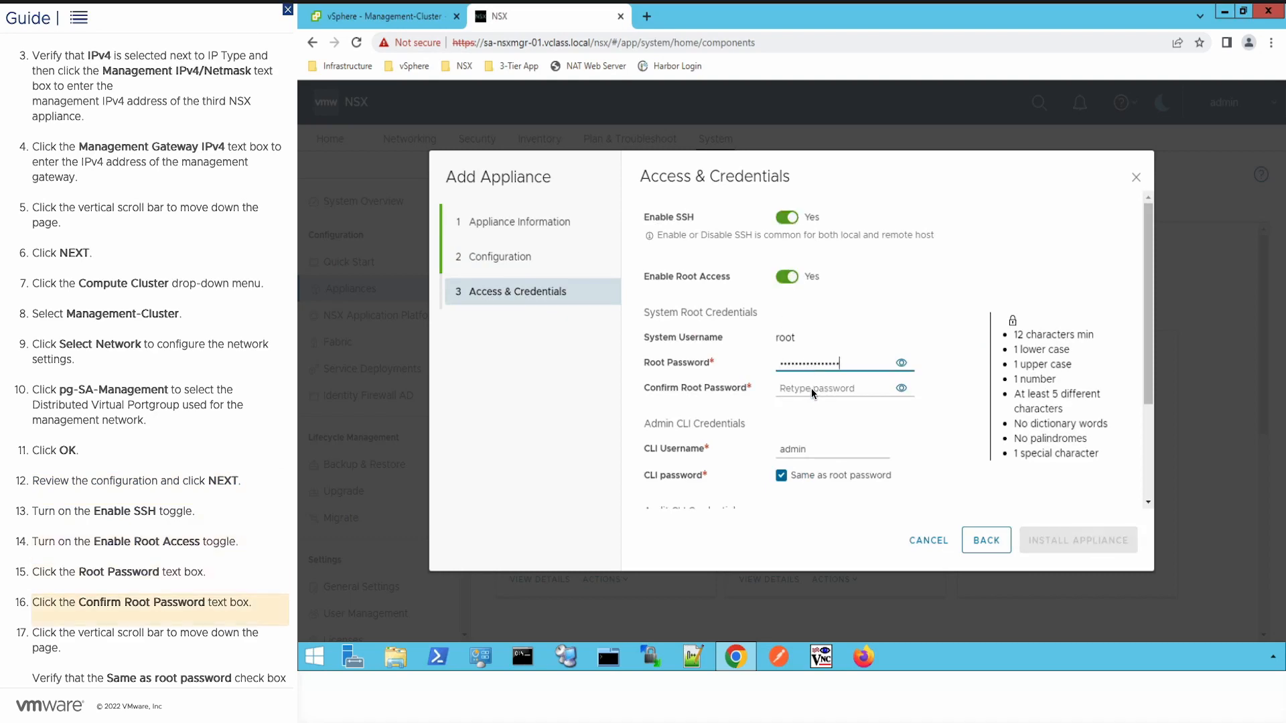
left_click(811, 388)
left_click(1147, 356)
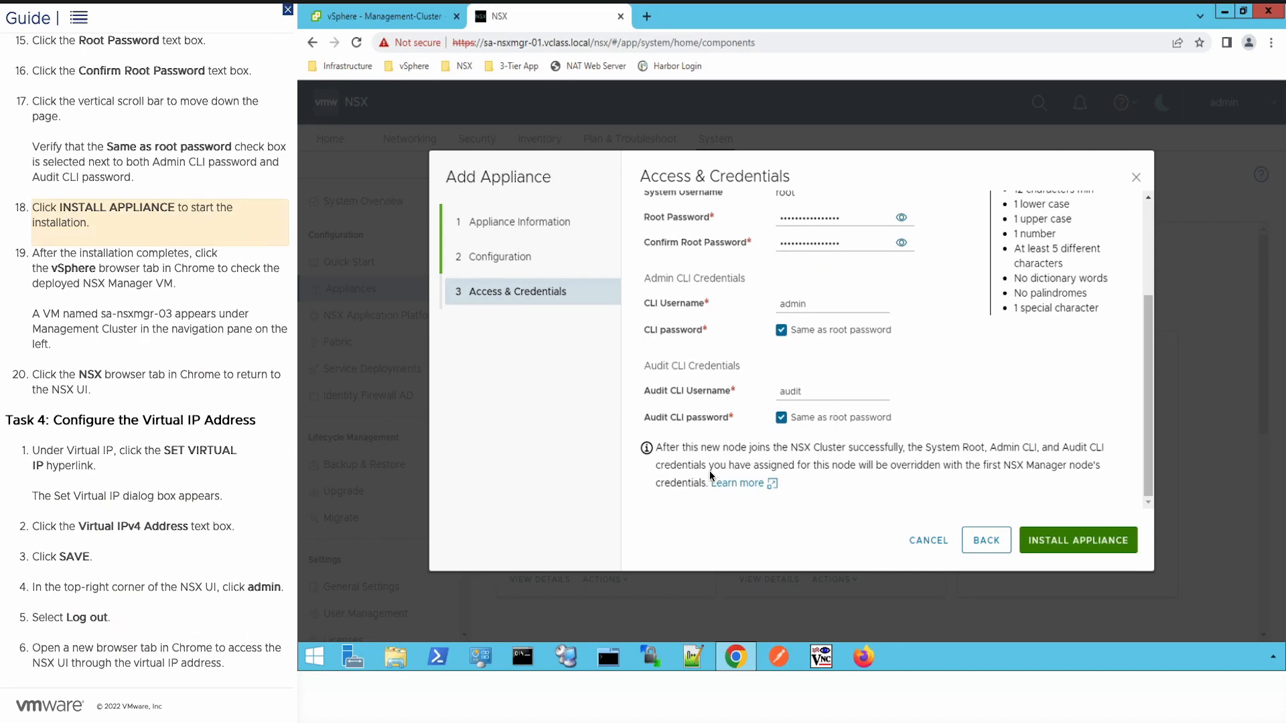
left_click(1069, 540)
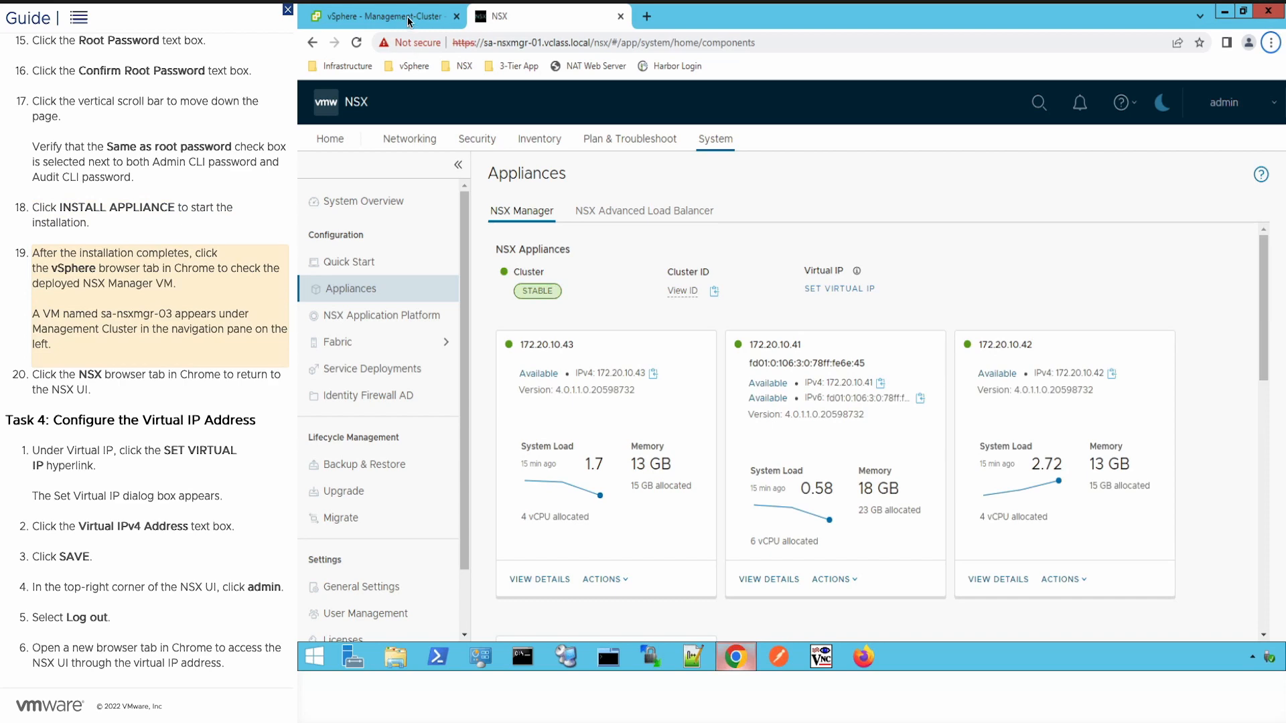
Step: Check the deployed VM in vSphere, then return to NSX to see node 172.20.10.43 available
left_click(407, 16)
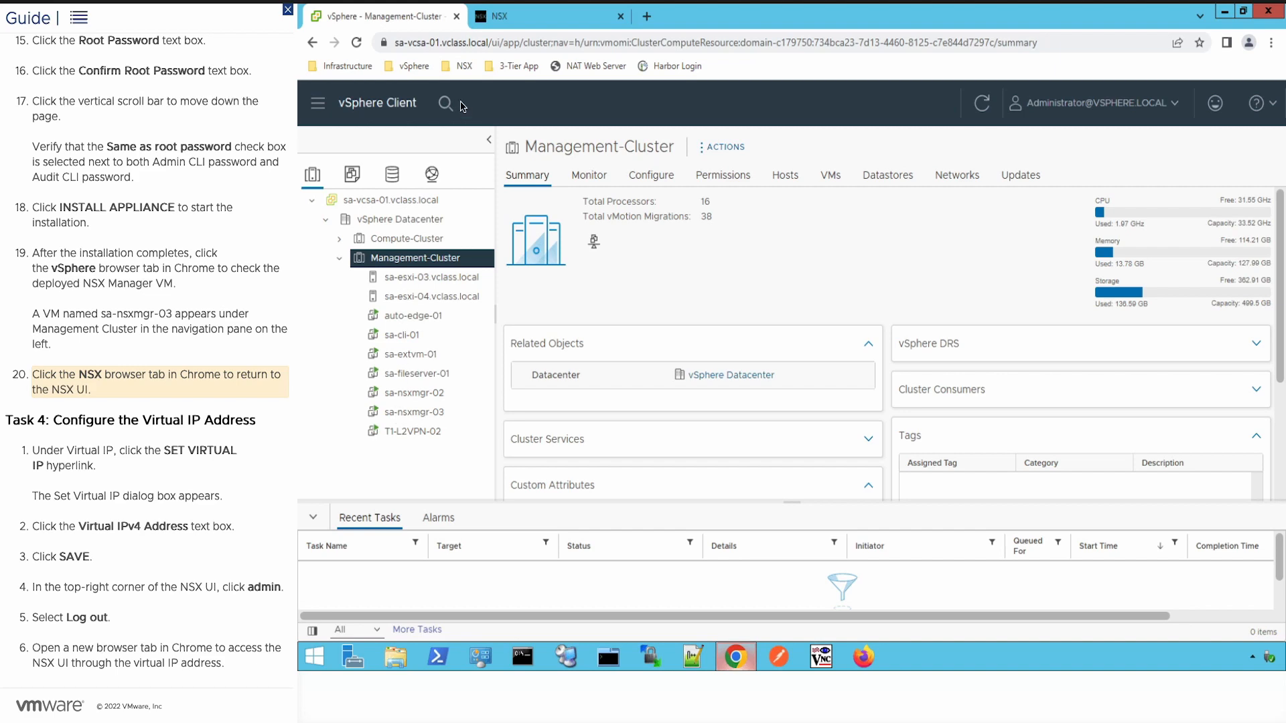
left_click(497, 18)
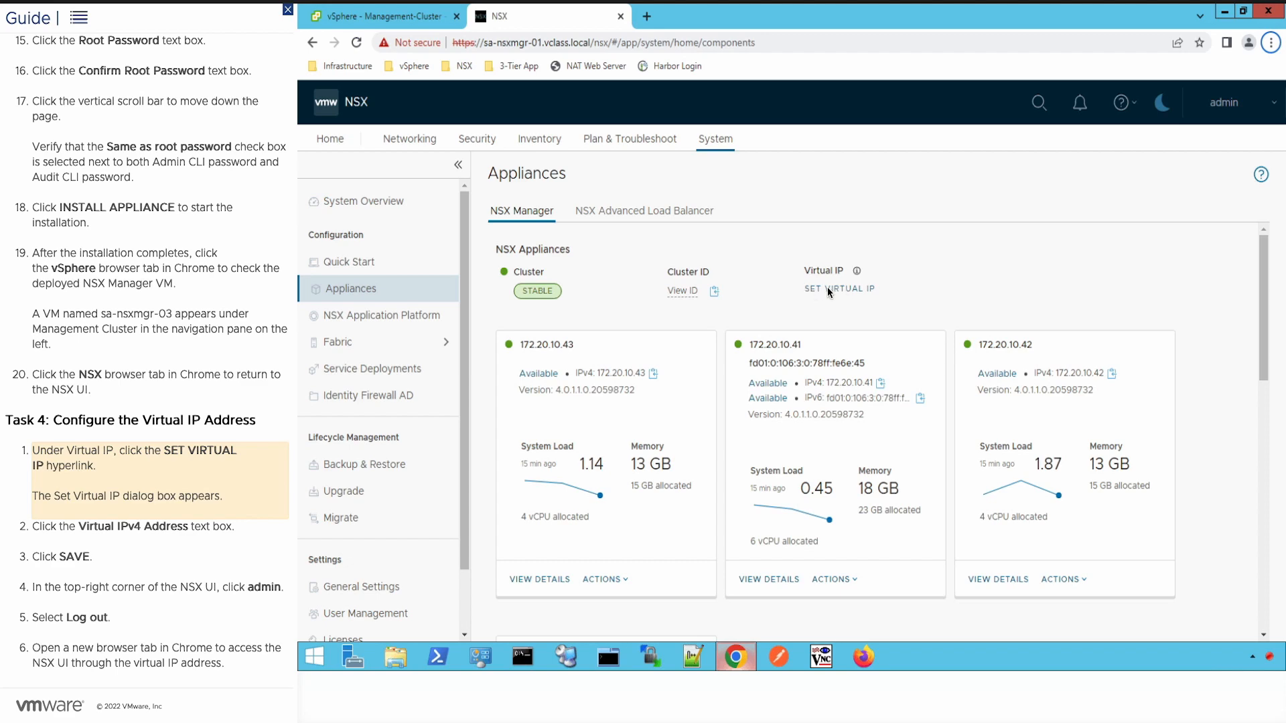
Step: Set the cluster's virtual IPv4 address to 172.20.10.44 and save it
left_click(827, 288)
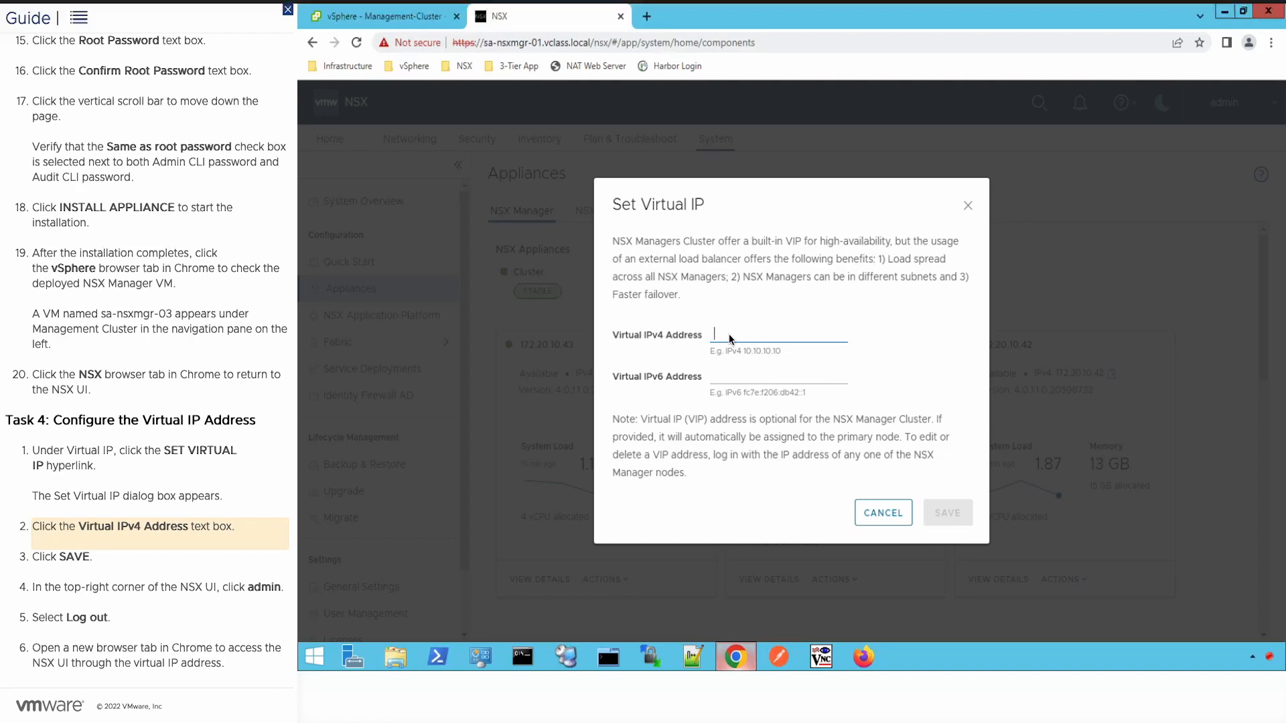
left_click(730, 338)
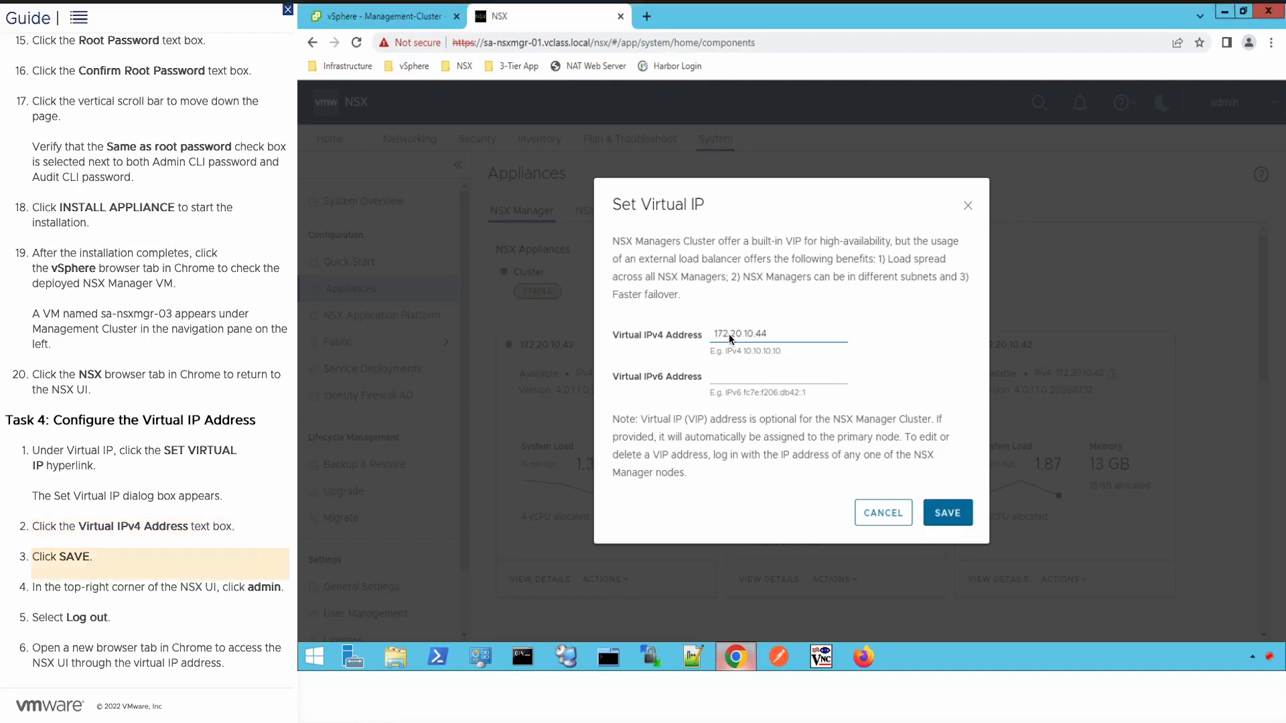
left_click(948, 514)
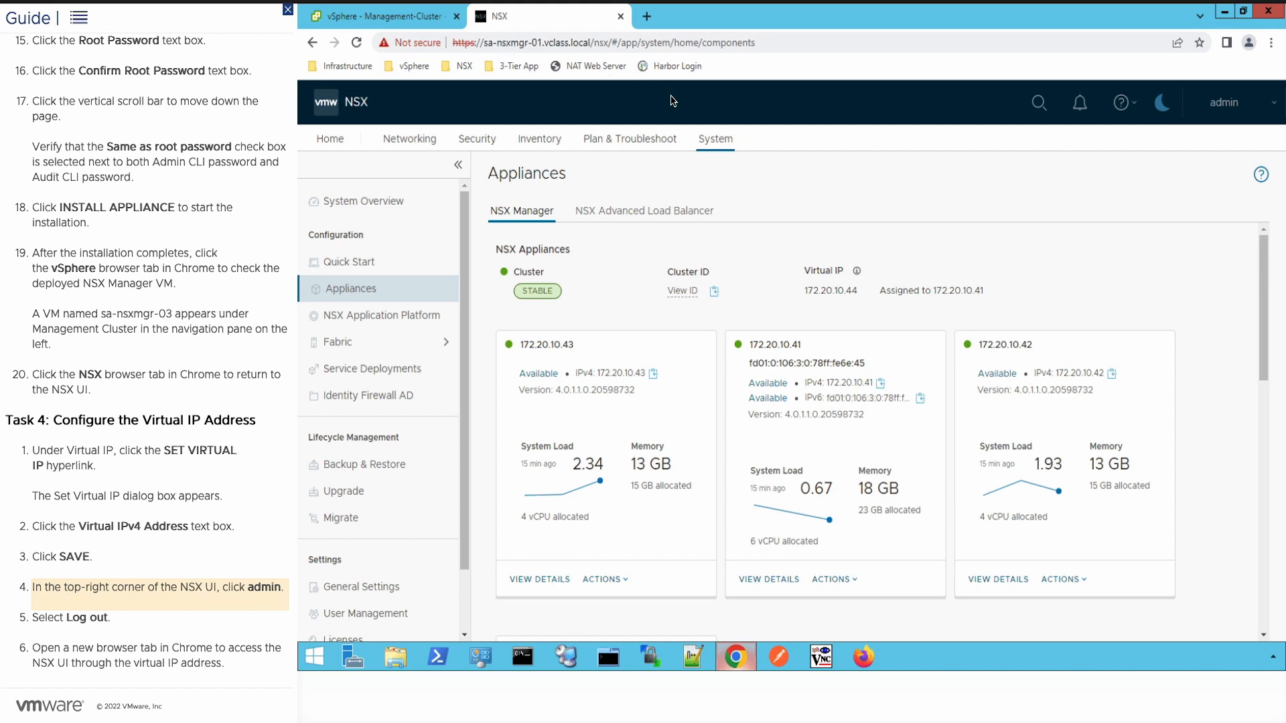
left_click(1247, 112)
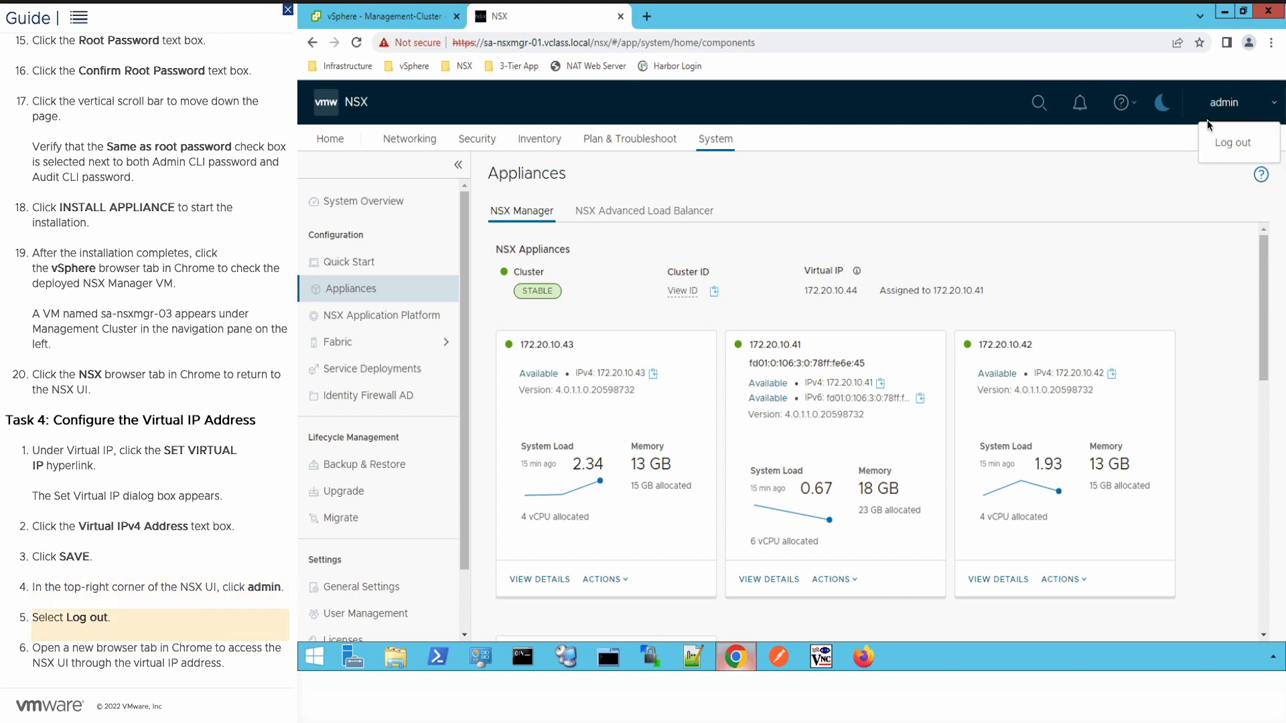
left_click(1237, 143)
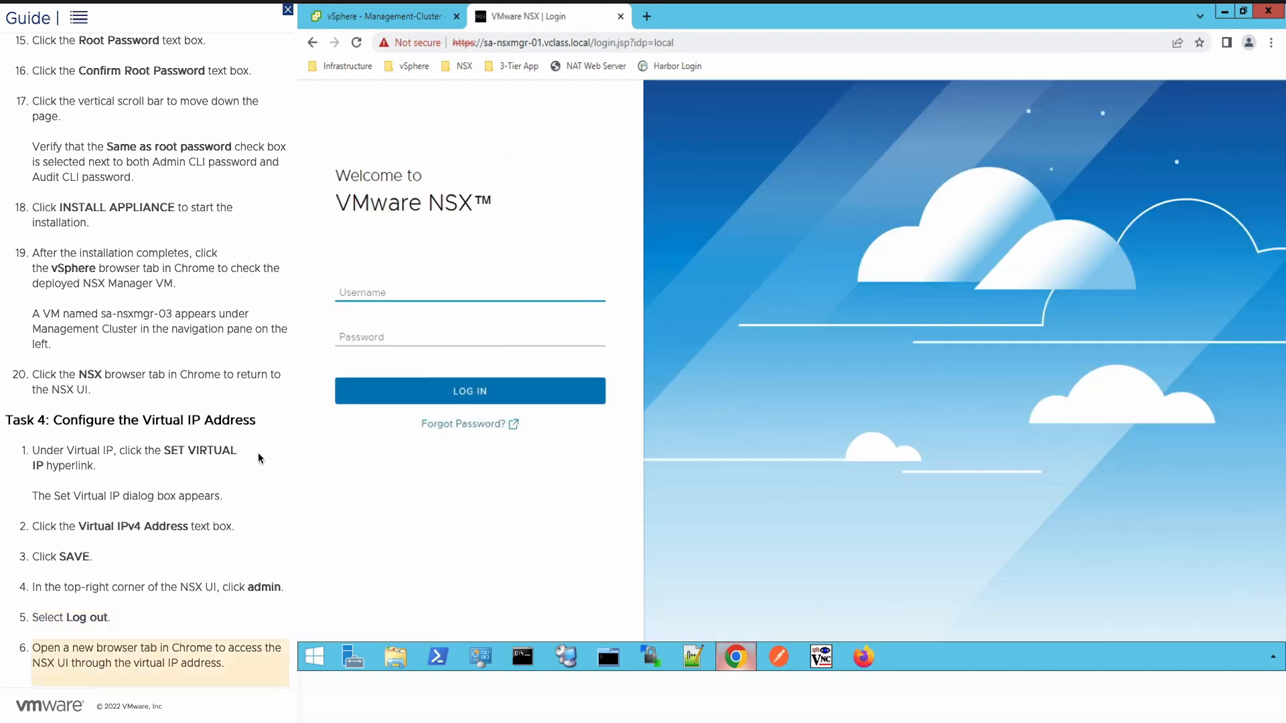
left_click(647, 16)
type("172.20.10.44")
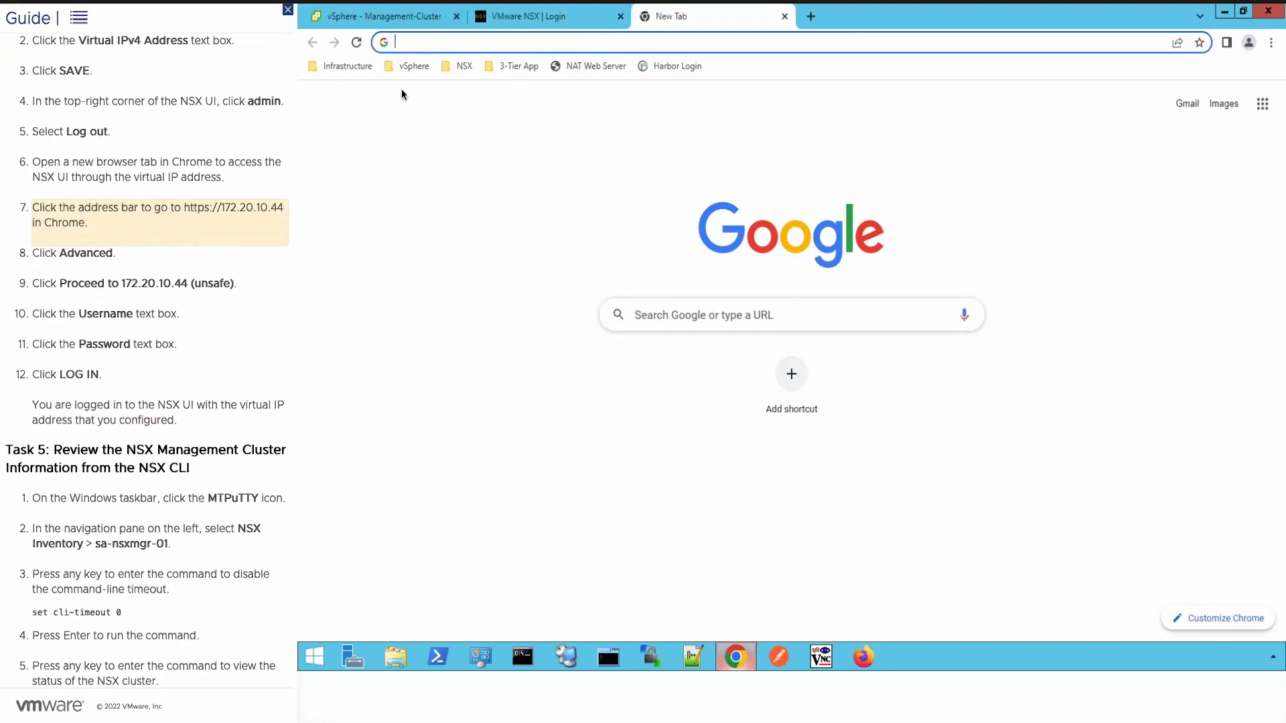
key("Return")
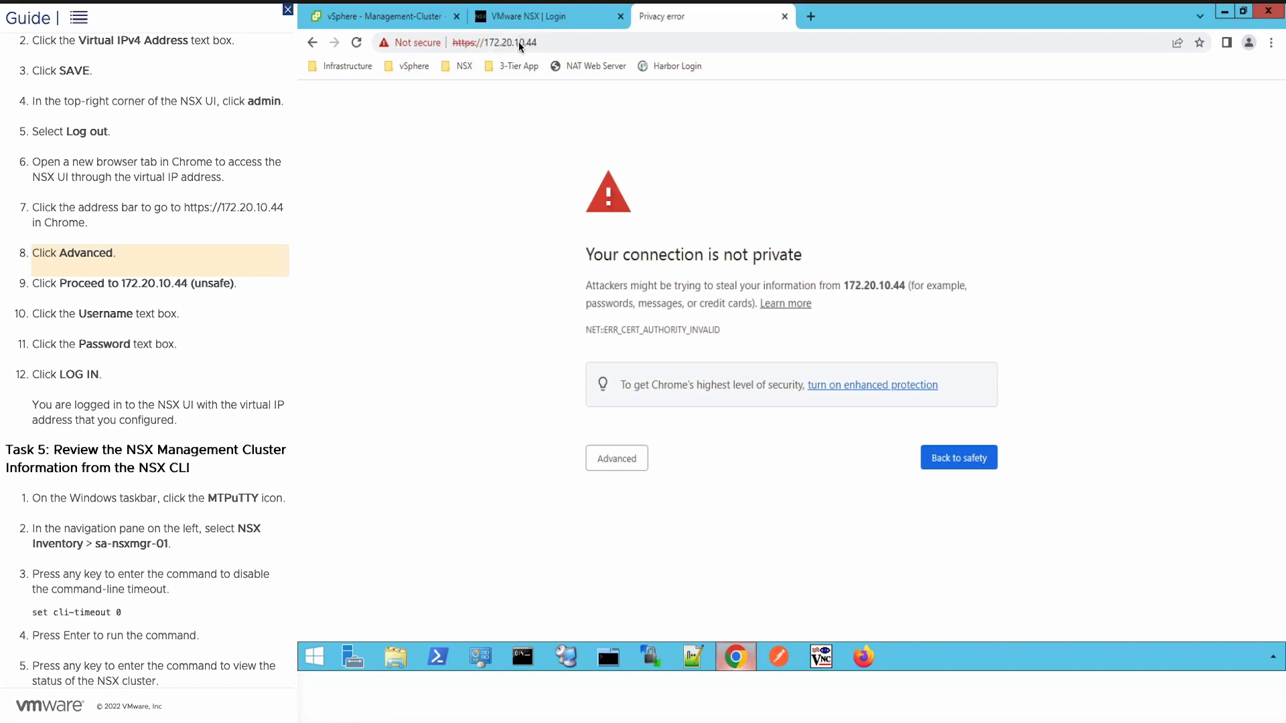
left_click(618, 458)
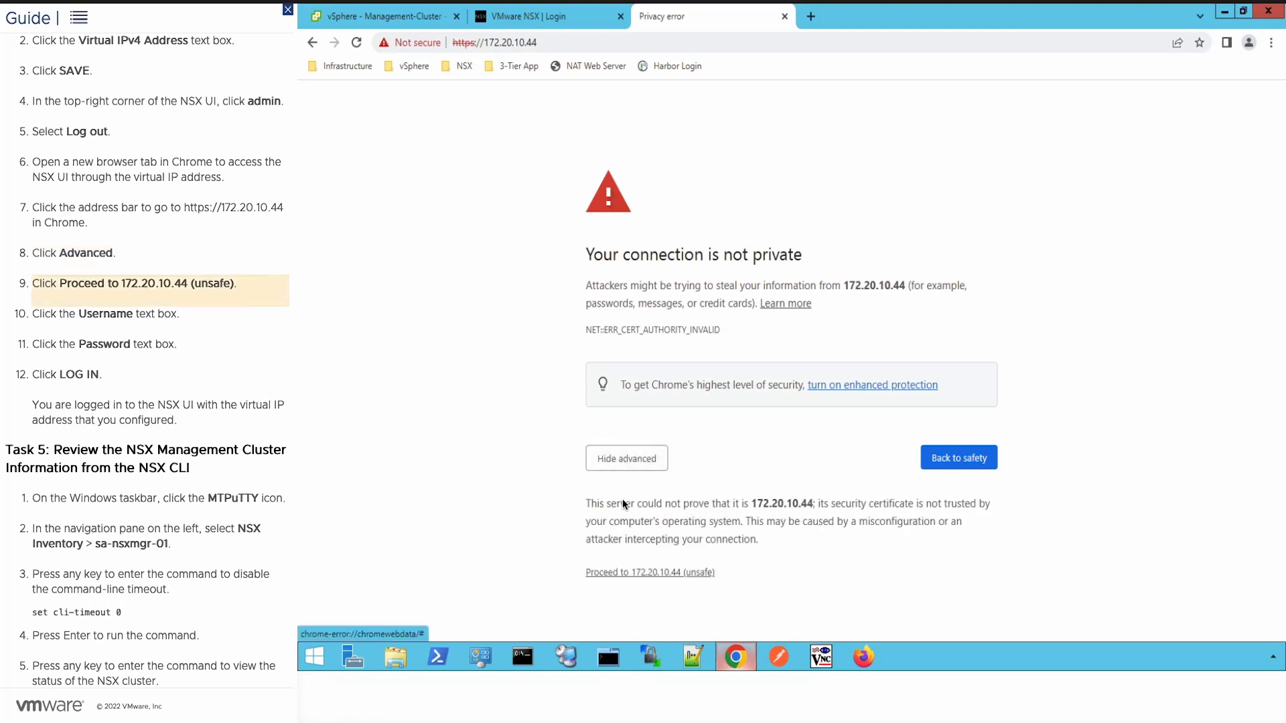
left_click(648, 573)
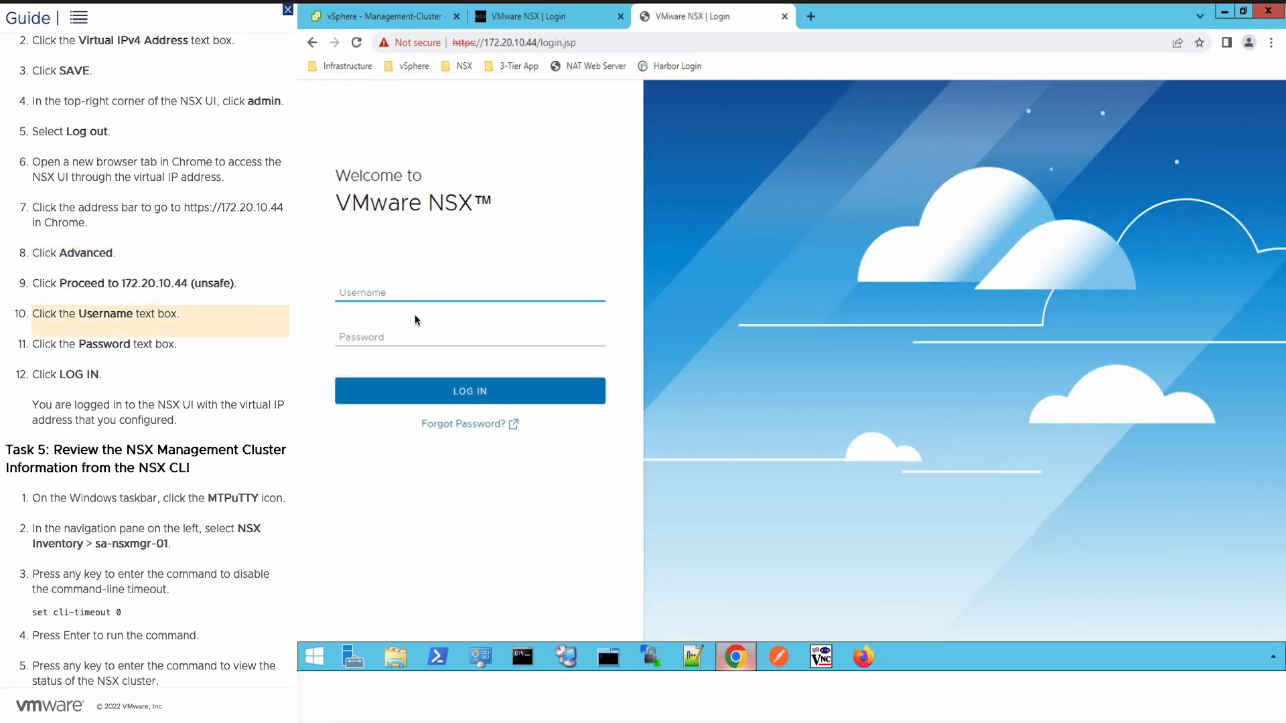
Step: Log in at 172.20.10.44 with the admin username and its password, then bring up MTPuTTY
left_click(396, 292)
type("admin")
left_click(387, 335)
type("VMware1!VMware1!")
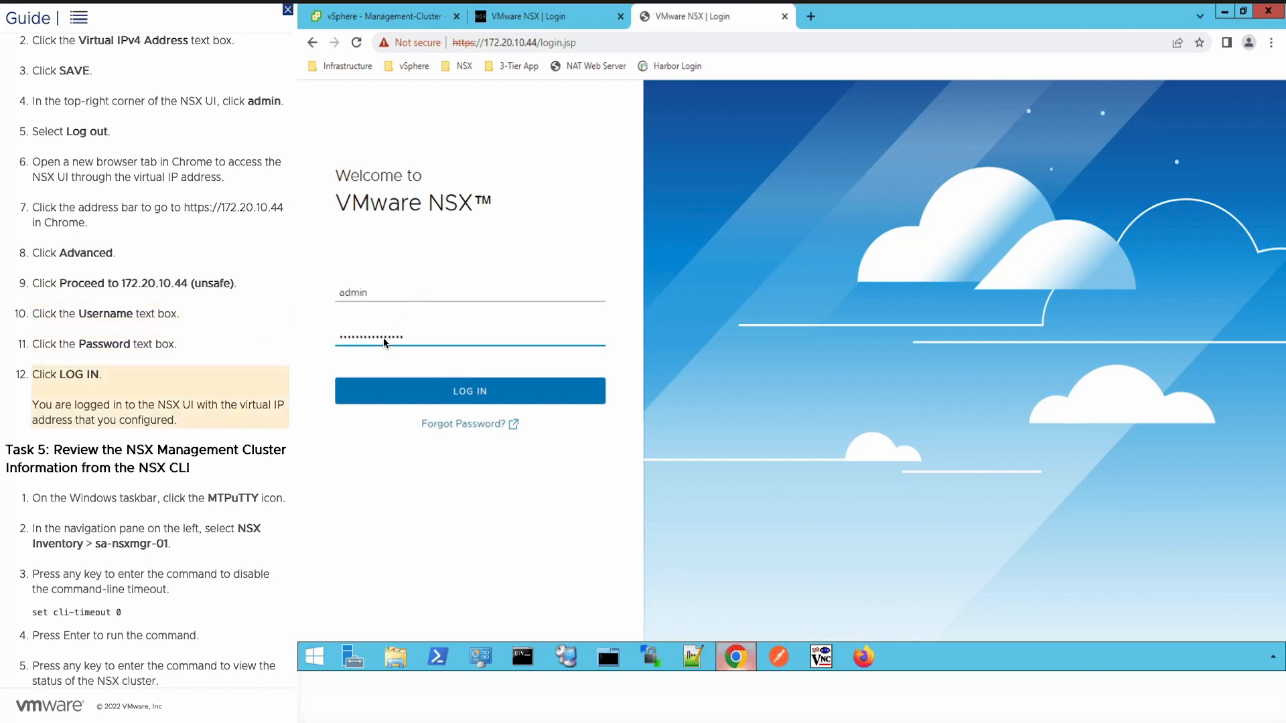
left_click(398, 391)
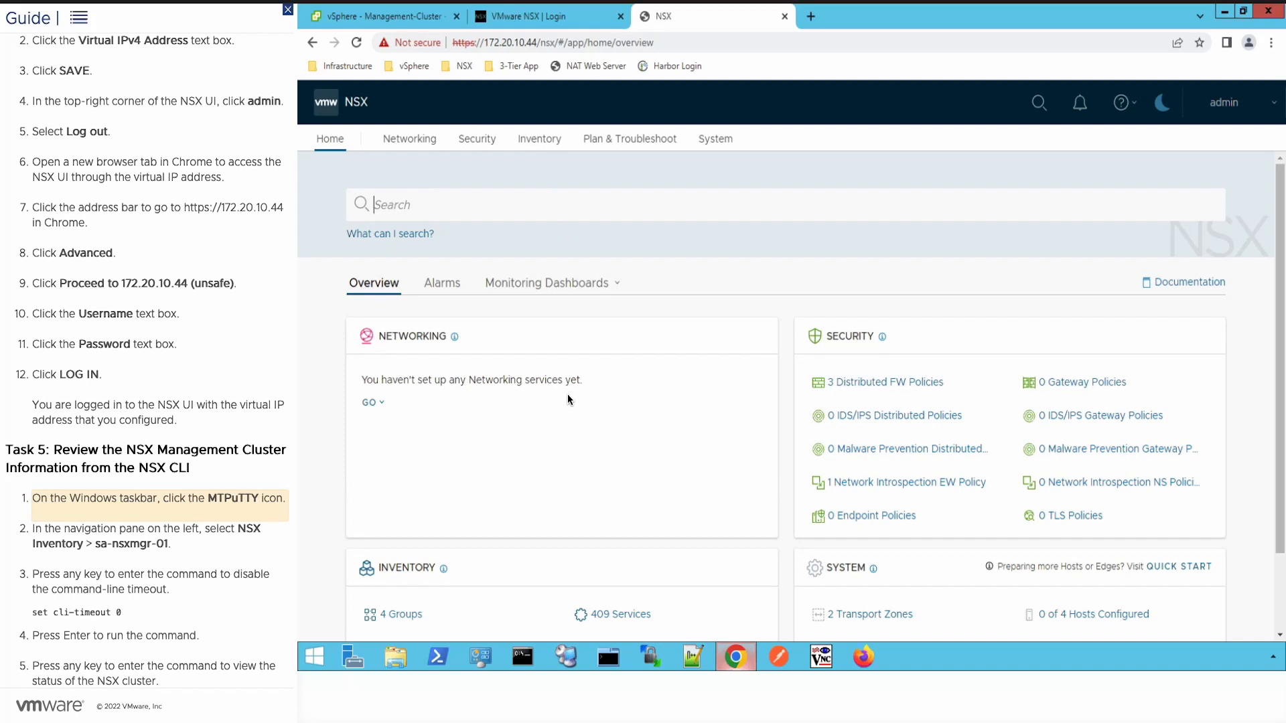
left_click(615, 659)
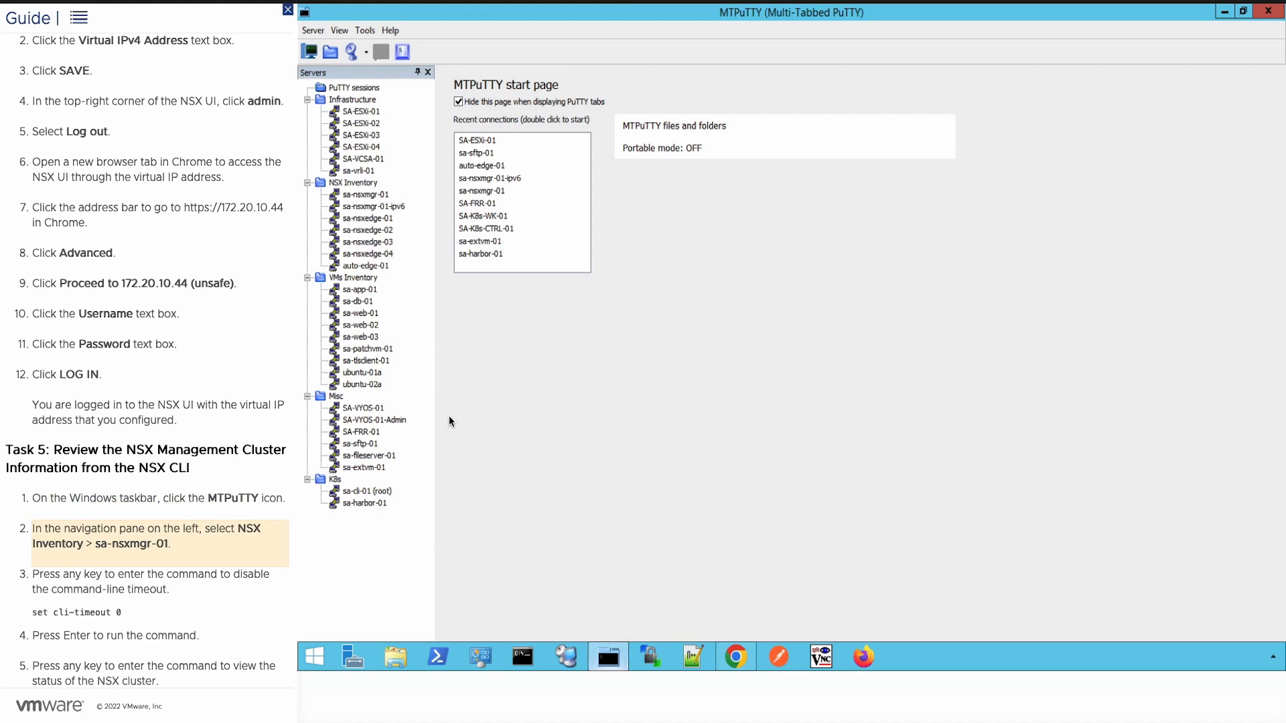
Step: Open an MTPuTTY session to sa-nsxmgr-01, run 'set cli-timeout 0', and type 'get cluster status'
left_click(367, 195)
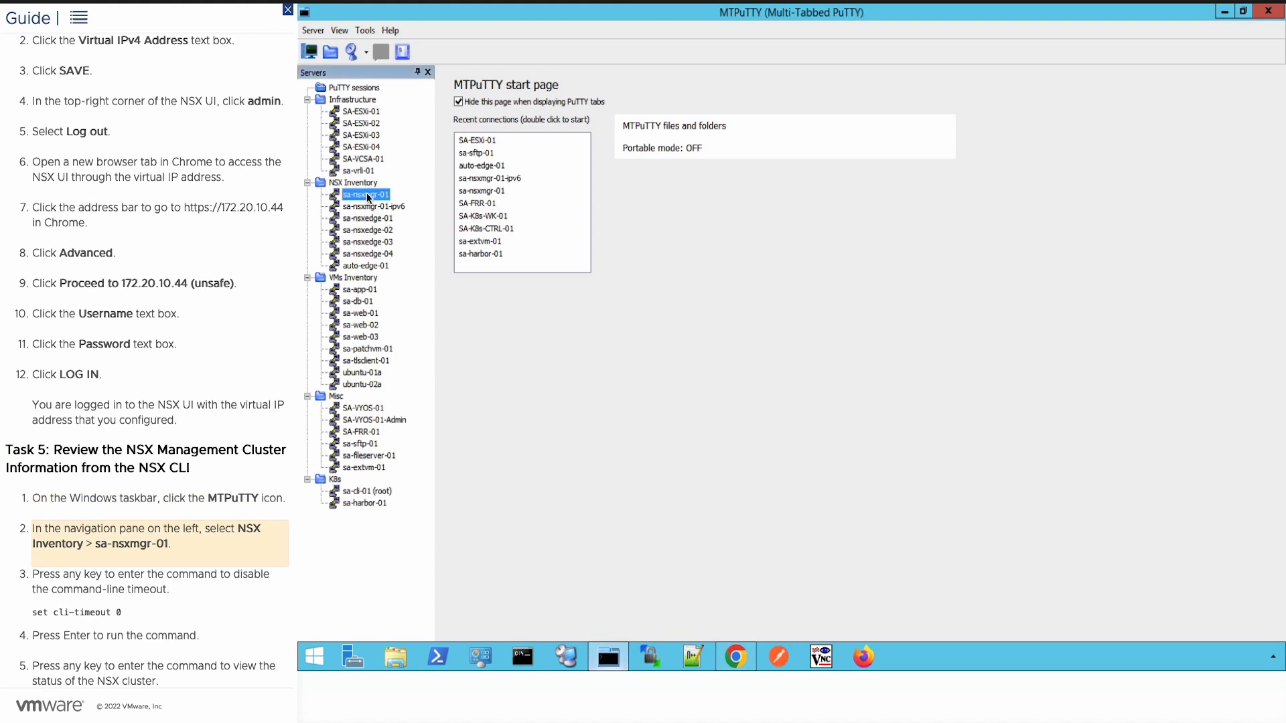
double_click(367, 195)
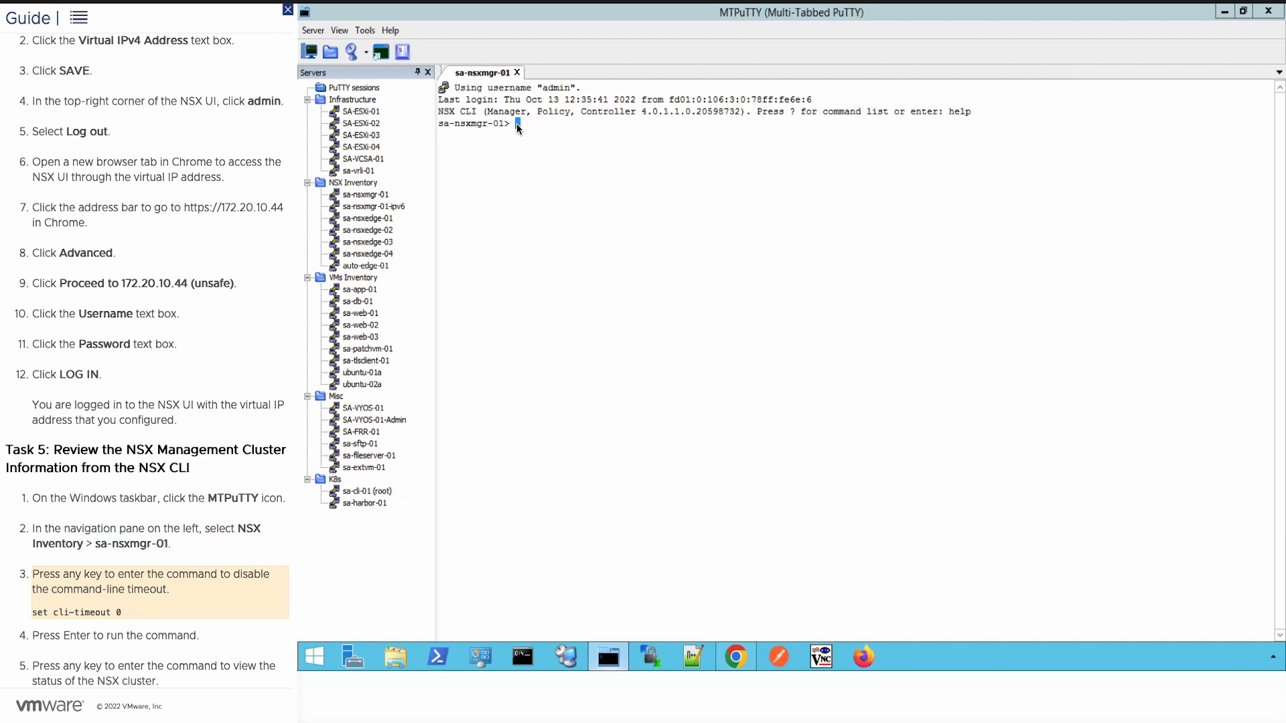
type("set cli-timeout 0")
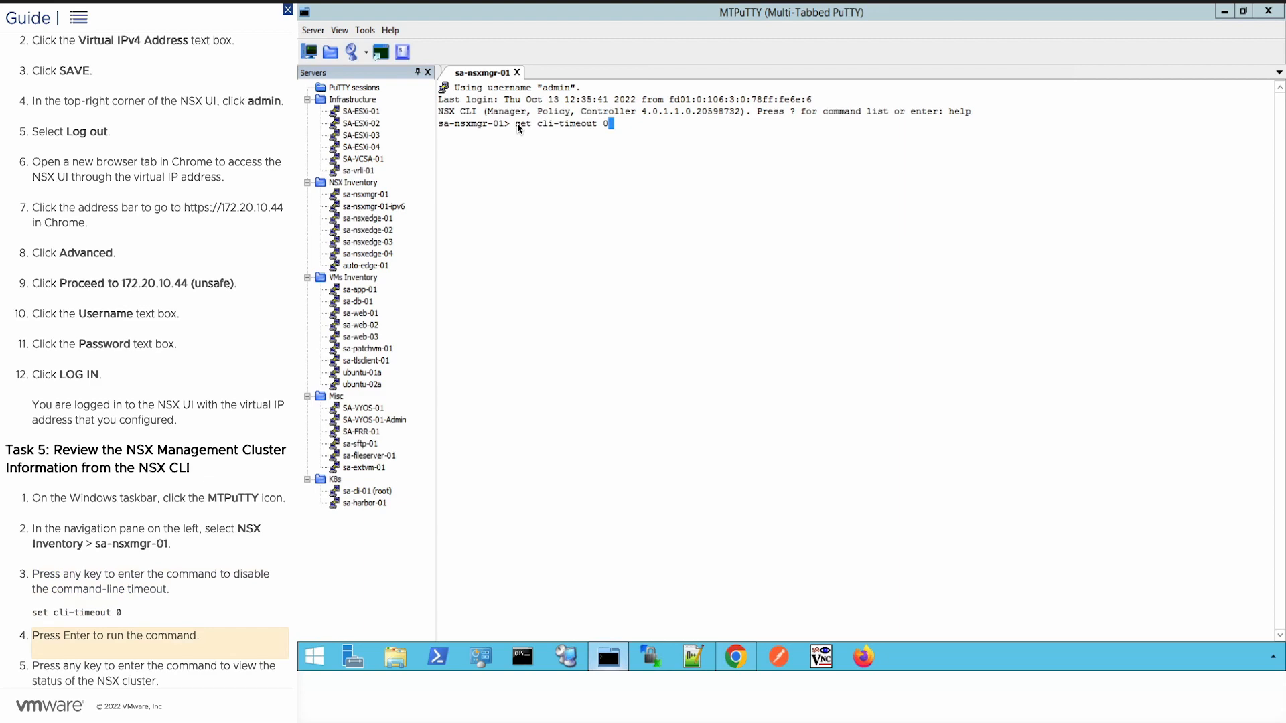
key("Return")
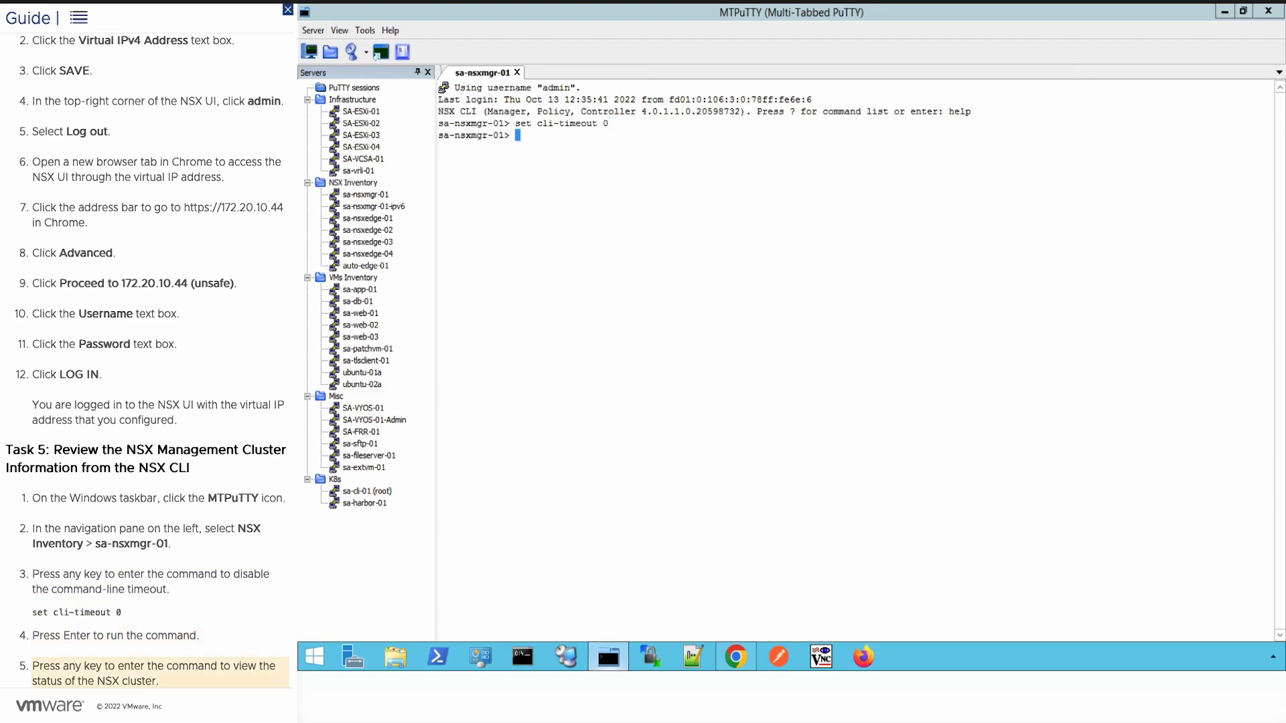
type("get cluster status")
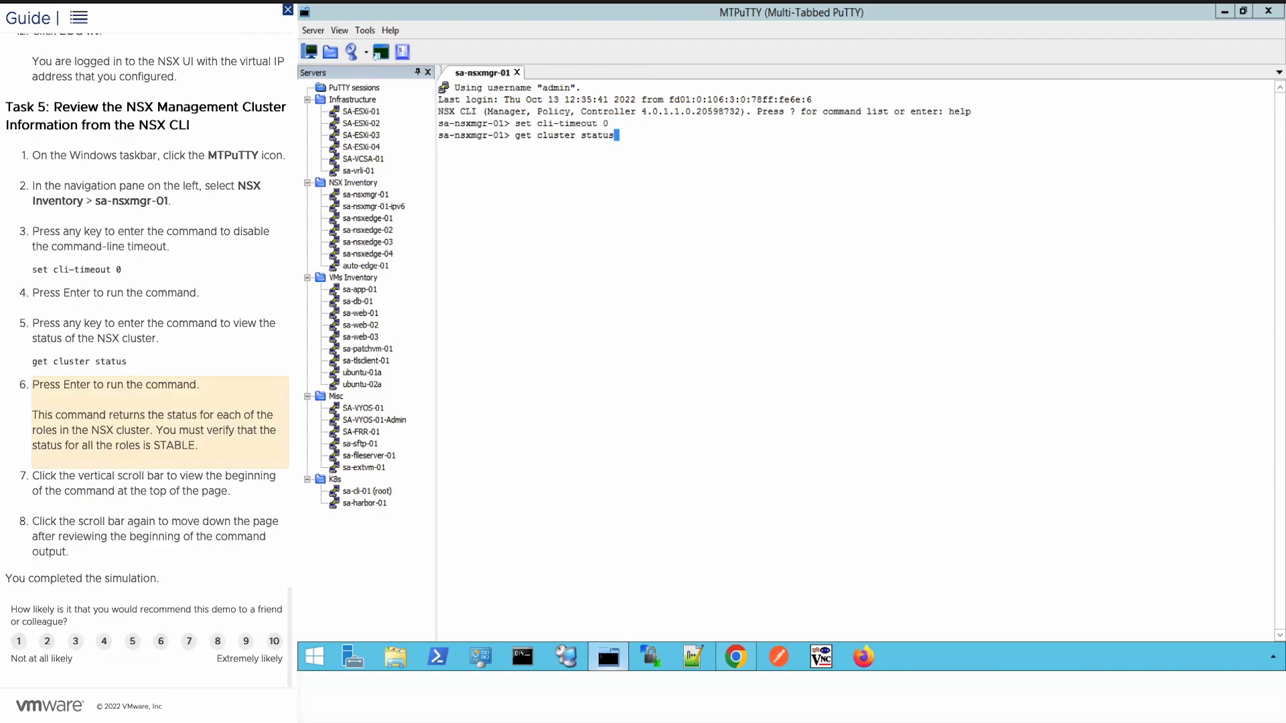
Step: Run 'get cluster status' and review the output: all groups STABLE, three managers UP
key("Return")
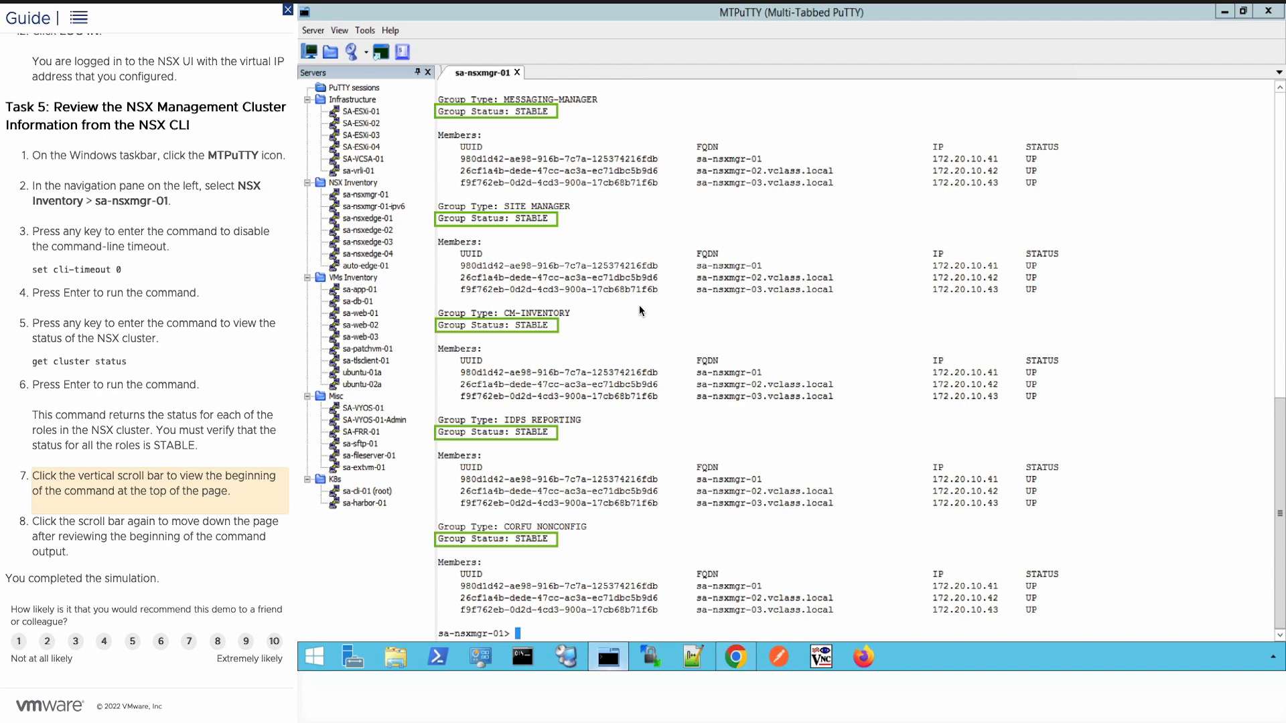
left_click(1280, 109)
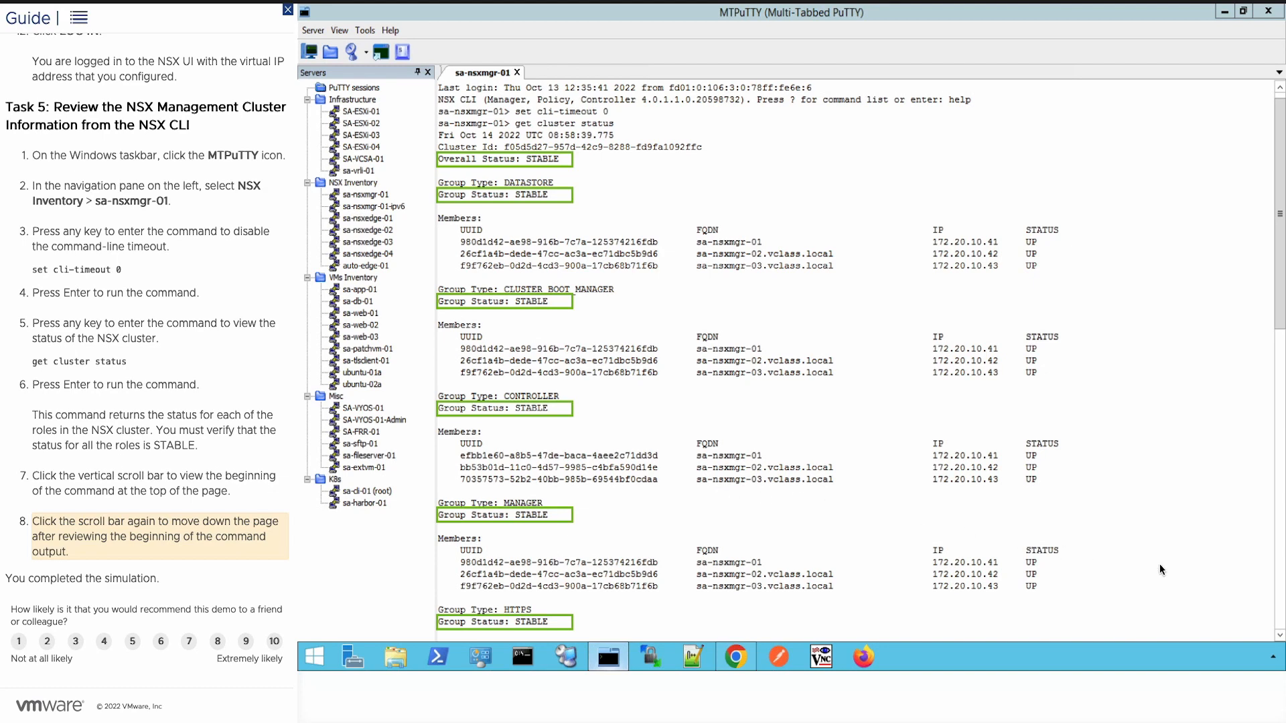
left_click(1282, 611)
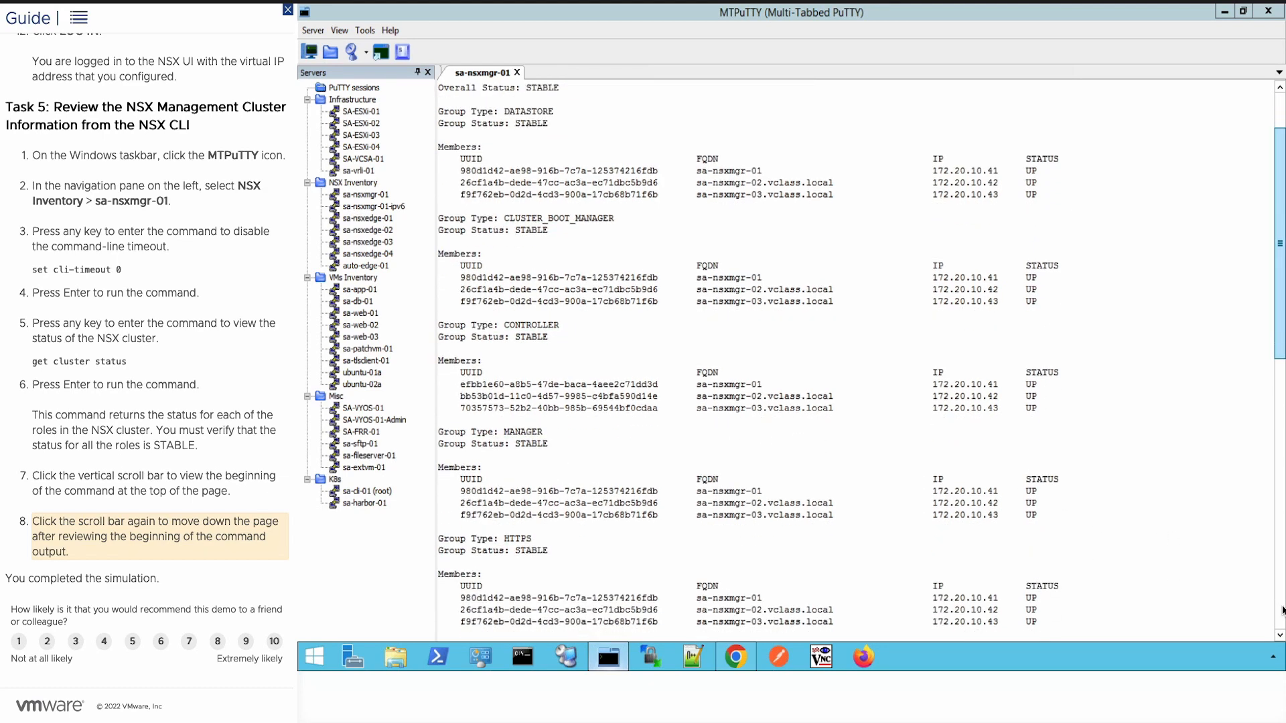